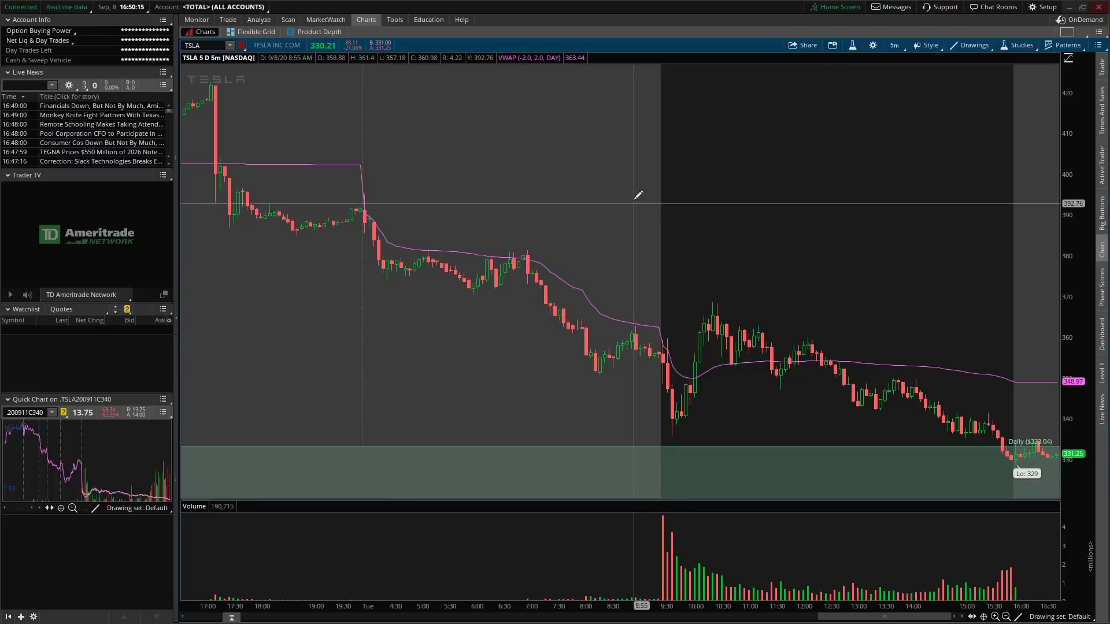
Step: Split the chart area into two side-by-side cells and load TSLA in the new empty cell
{"action": "left_click", "coordinate": [1072, 33]}
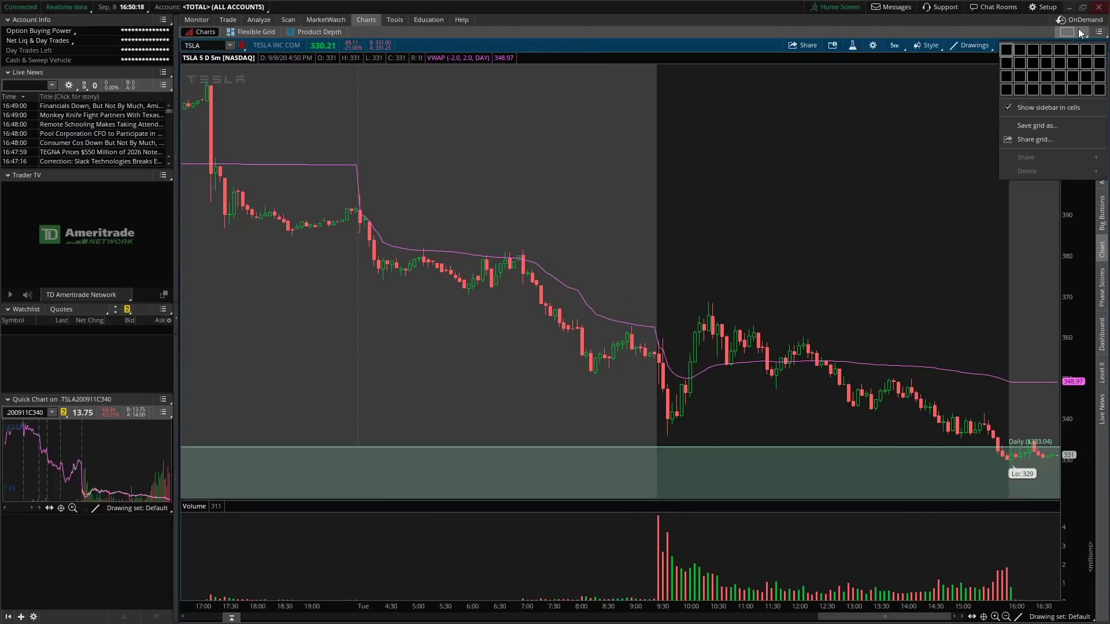
{"action": "left_click", "coordinate": [1017, 50]}
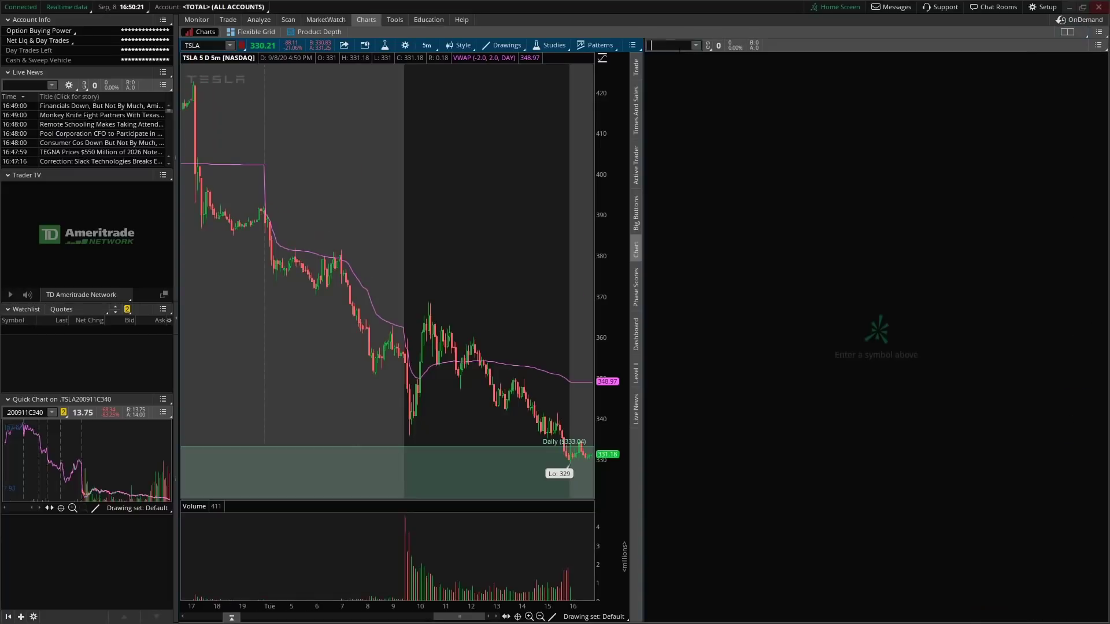
{"action": "type", "text": "TSLA"}
{"action": "key", "text": "Return"}
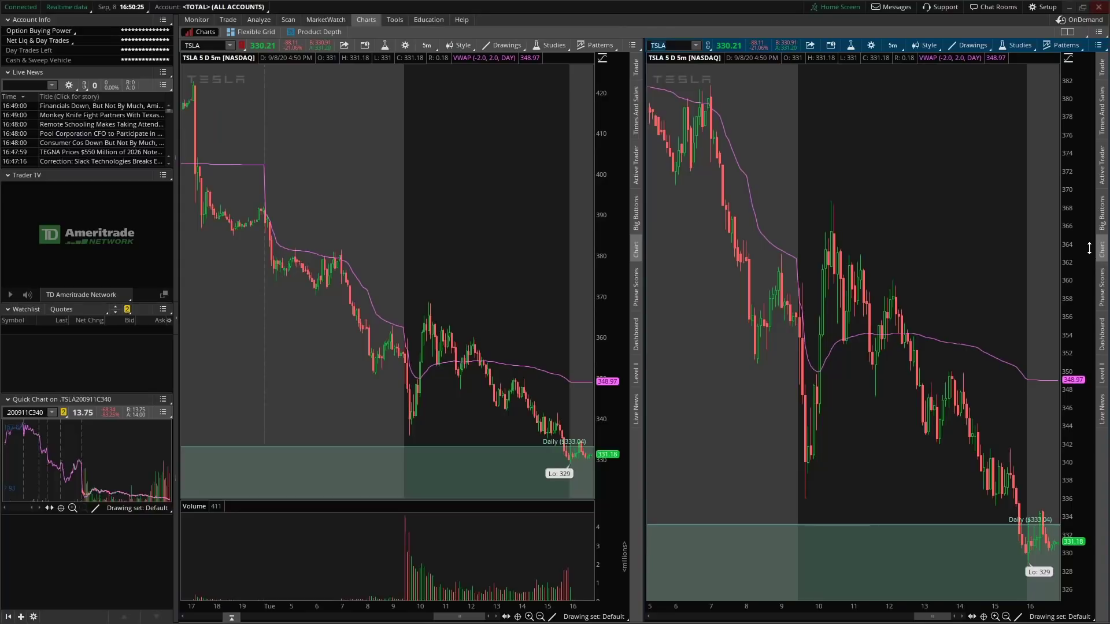
Step: Show the Active Trader ladder in the second TSLA cell and link that cell to the Yellow symbol group
{"action": "left_click", "coordinate": [1101, 170]}
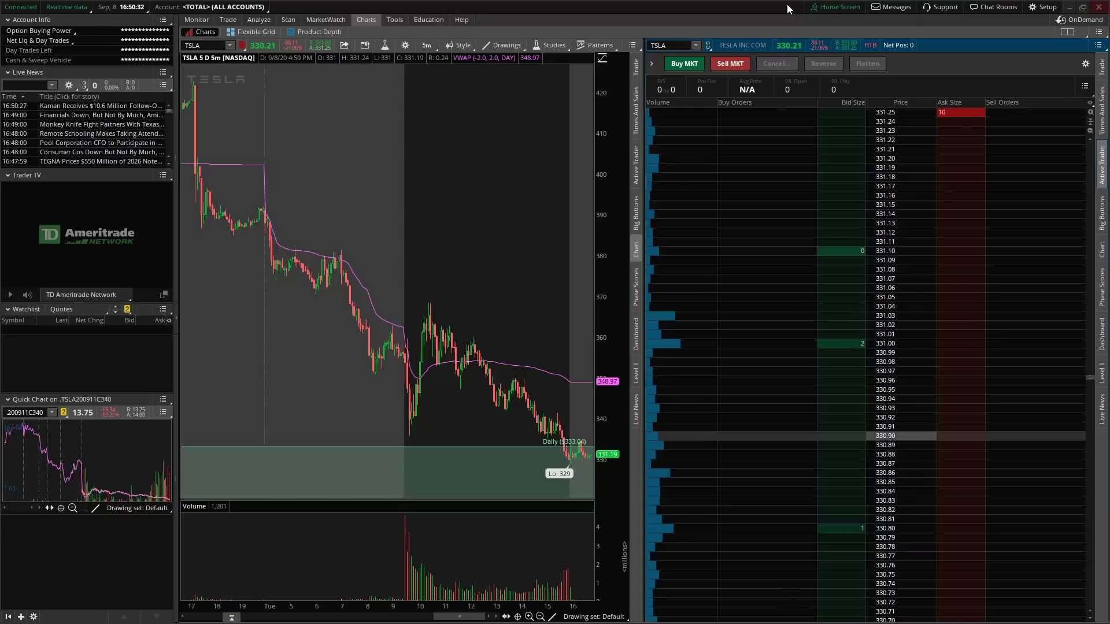
{"action": "left_click", "coordinate": [954, 363]}
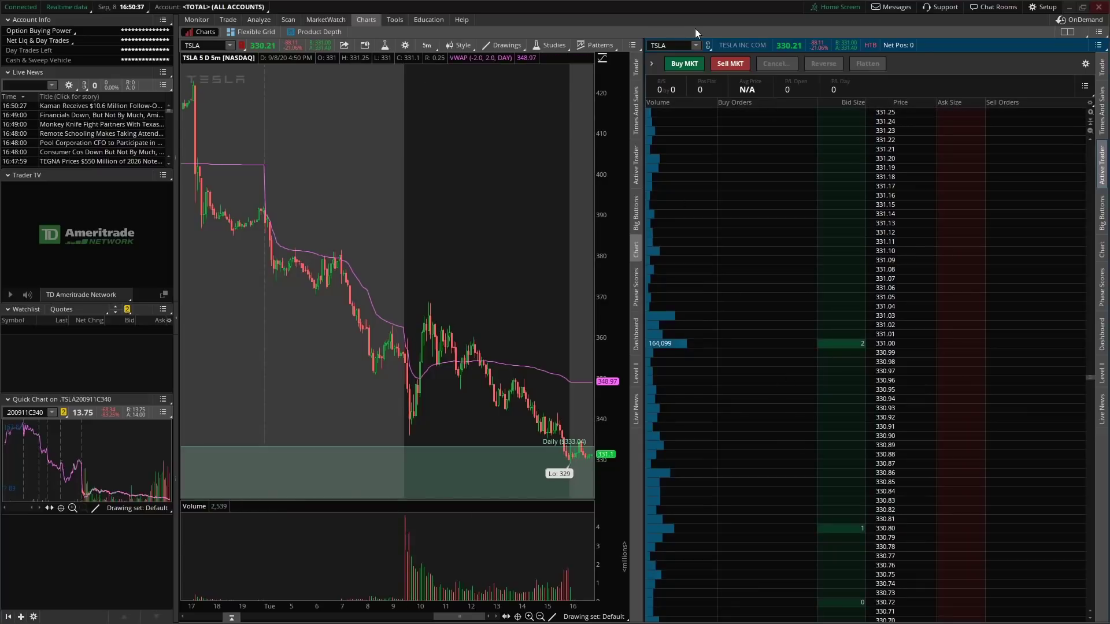
{"action": "left_click", "coordinate": [708, 47]}
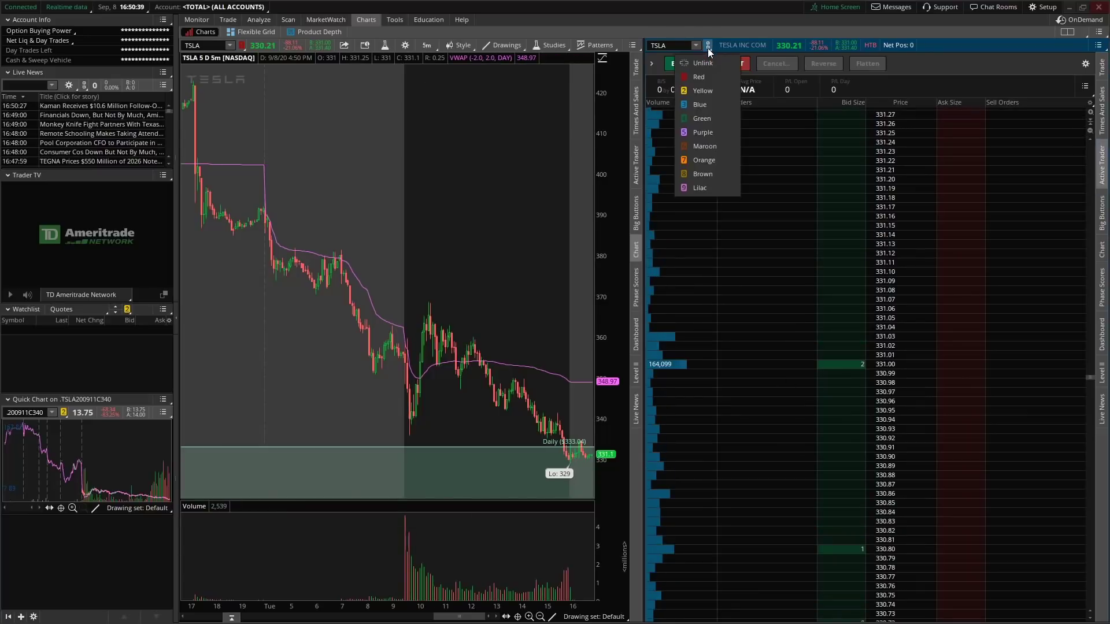
{"action": "left_click", "coordinate": [703, 90]}
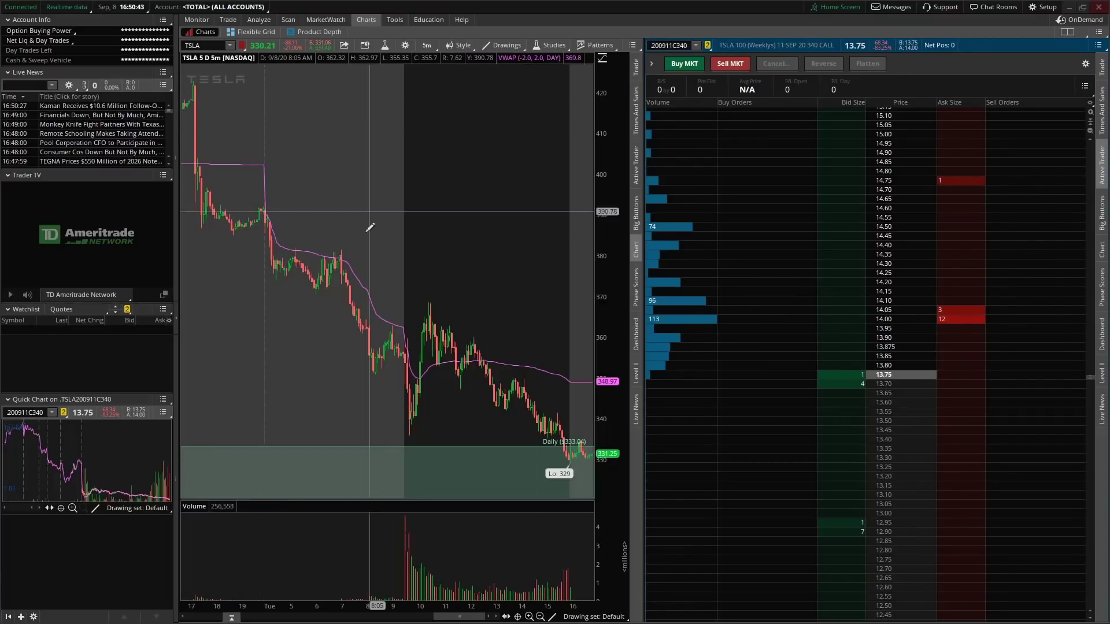
Step: Draft a buy order for the TSLA 11 SEP 20 335 call from the option chain, delete it and return to the charts
{"action": "mouse_move", "coordinate": [229, 26]}
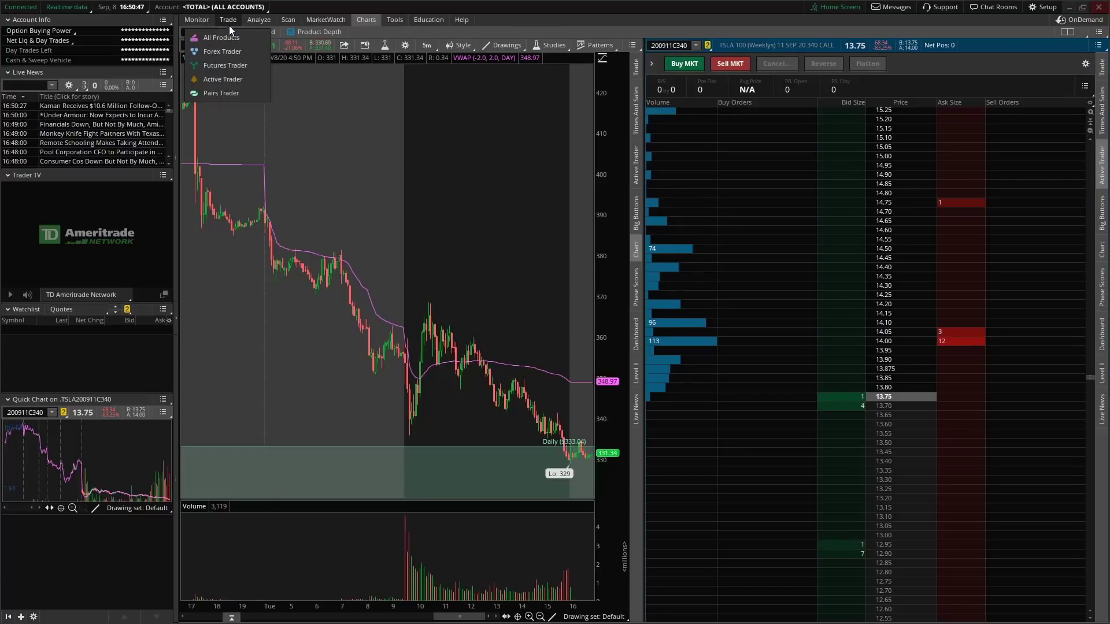
{"action": "left_click", "coordinate": [224, 22]}
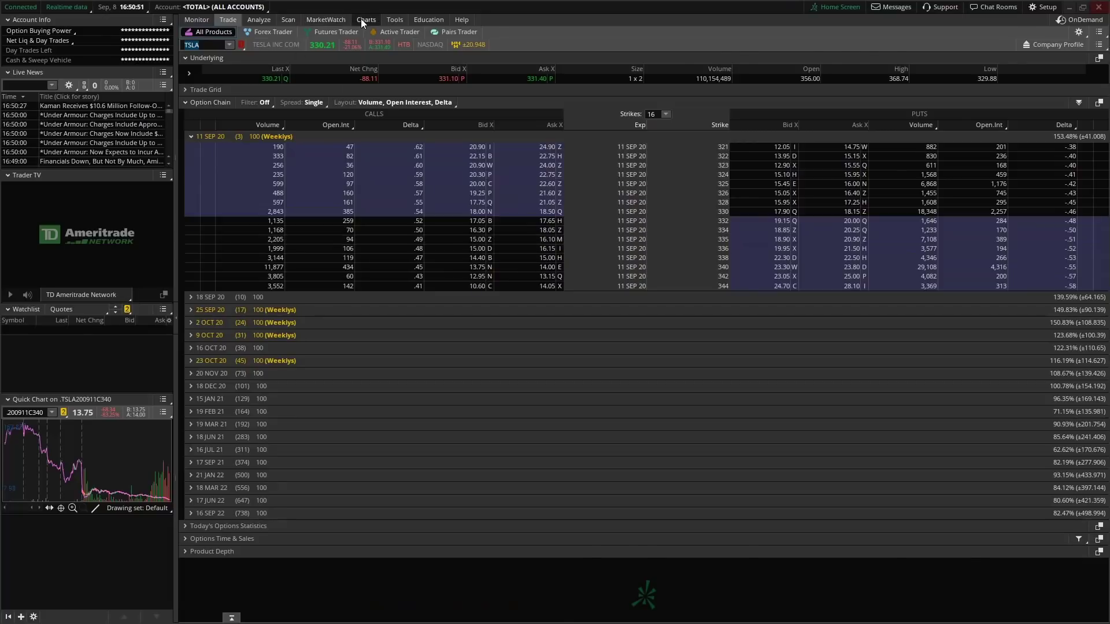
{"action": "left_click", "coordinate": [364, 20]}
{"action": "left_click", "coordinate": [221, 22]}
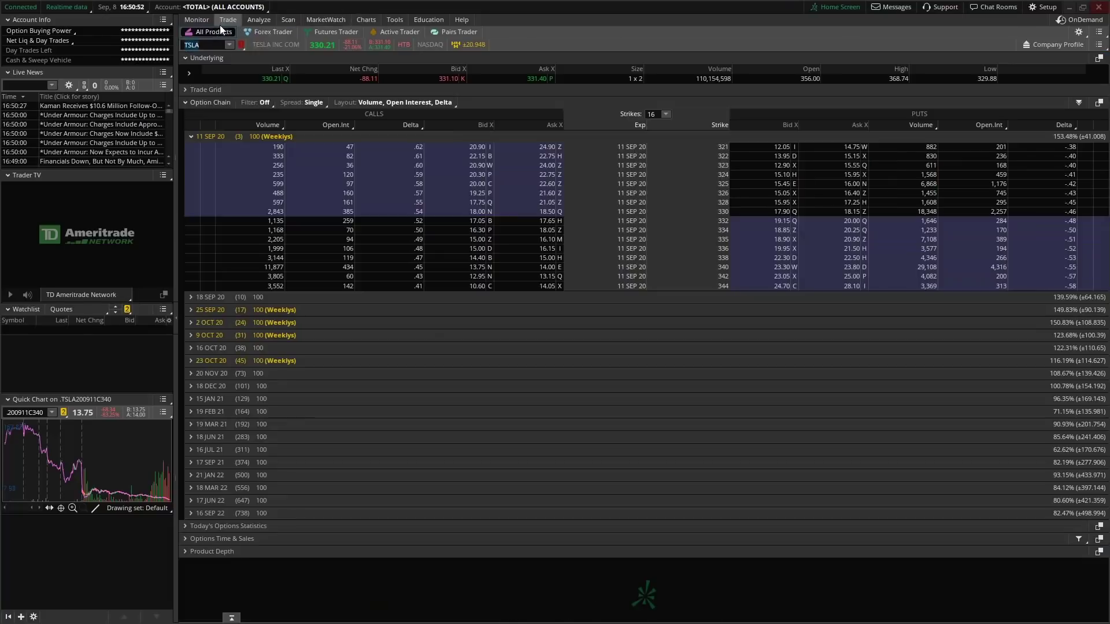
{"action": "left_click", "coordinate": [543, 240]}
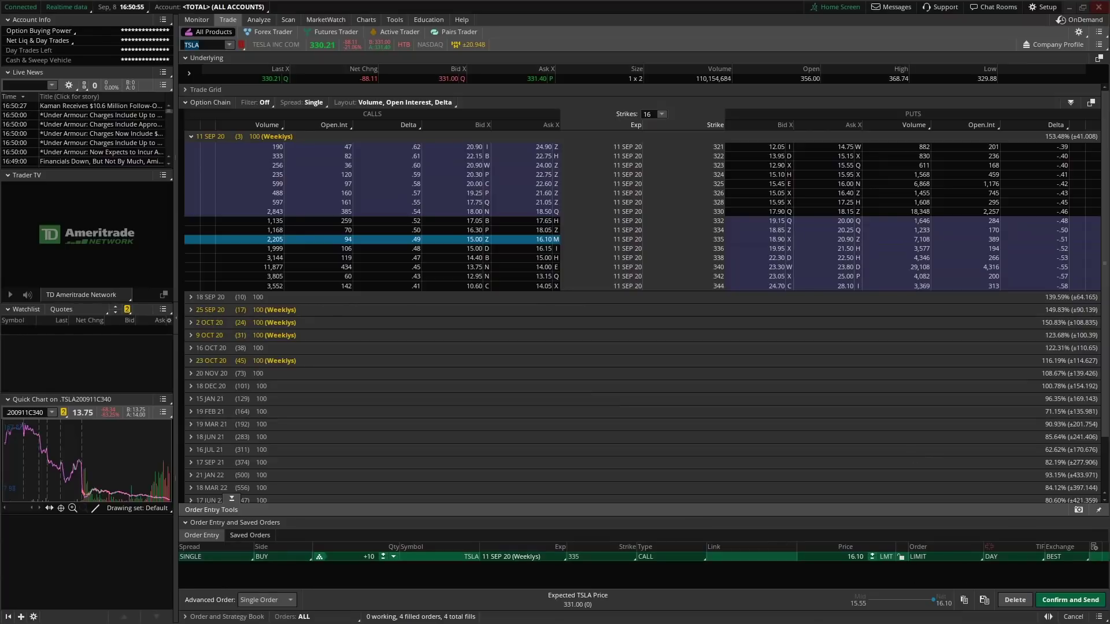
{"action": "left_click", "coordinate": [1015, 600]}
{"action": "left_click", "coordinate": [372, 22]}
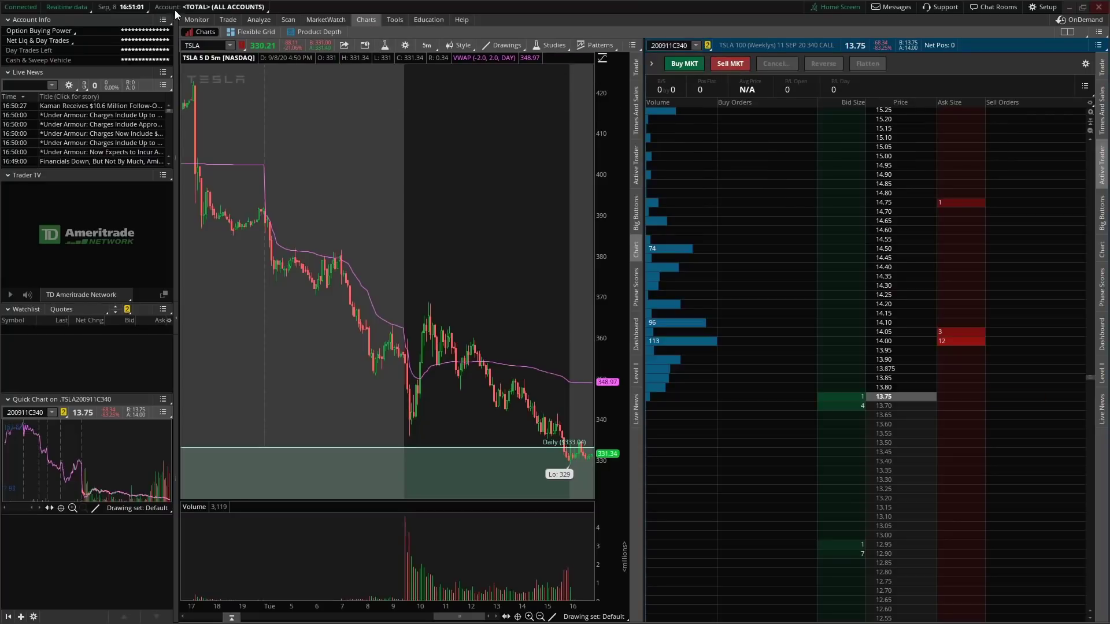
Step: Send the TSLA 11 SEP 20 335 call from the option chain to the Yellow symbol group
{"action": "left_click", "coordinate": [229, 21]}
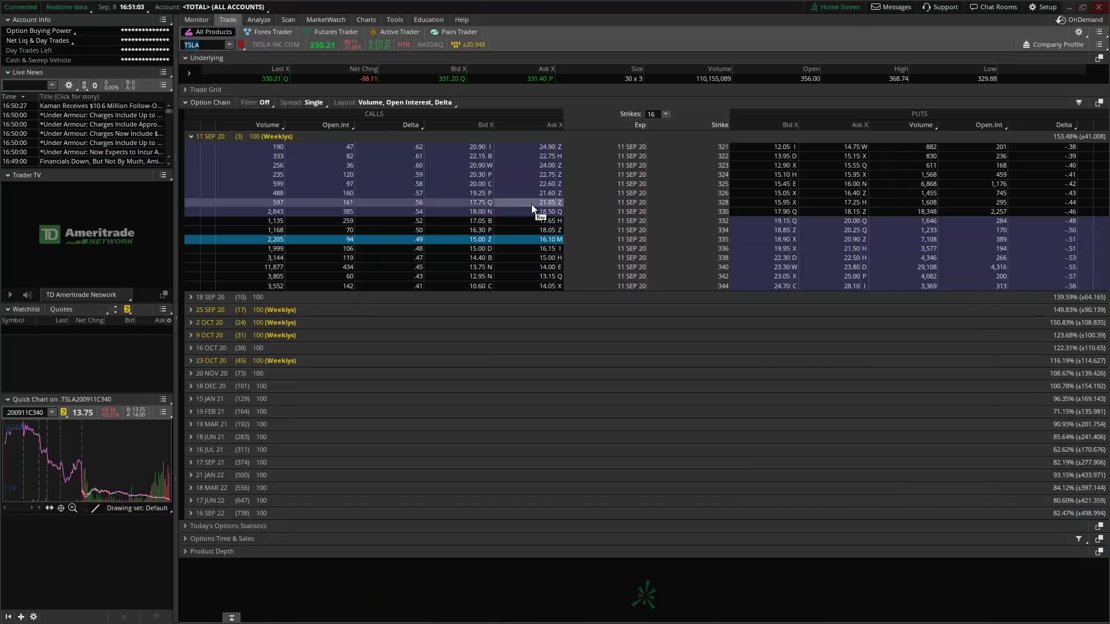
{"action": "right_click", "coordinate": [544, 241]}
{"action": "mouse_move", "coordinate": [633, 397]}
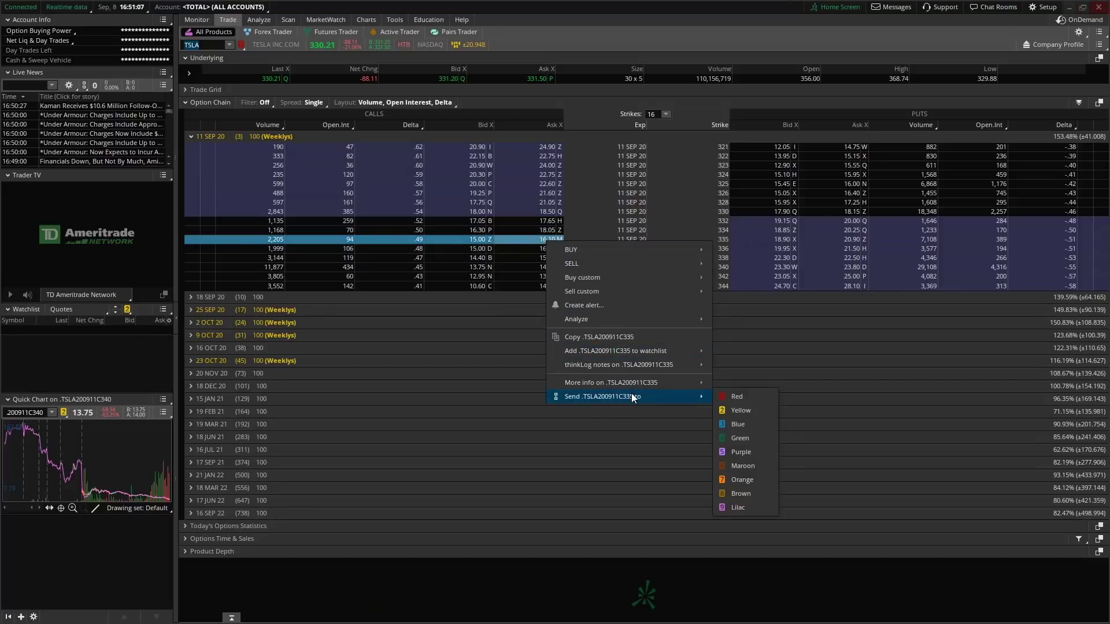
{"action": "left_click", "coordinate": [737, 410]}
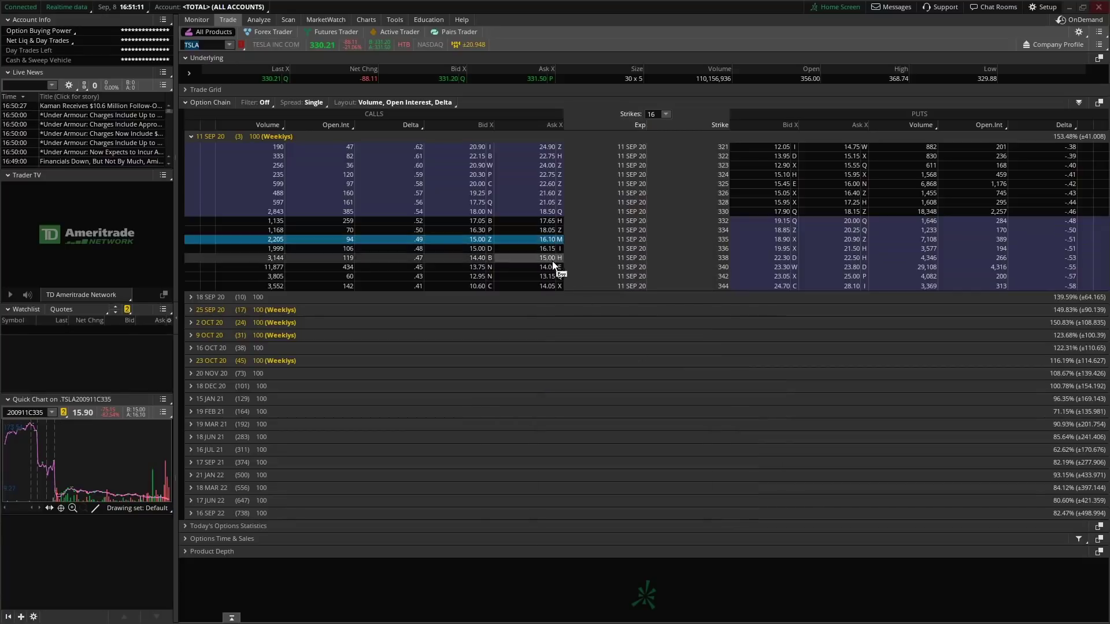
Step: Copy the symbol of the 11 SEP 20 335 call and return to the charts with the Active Trader ladder
{"action": "right_click", "coordinate": [548, 244]}
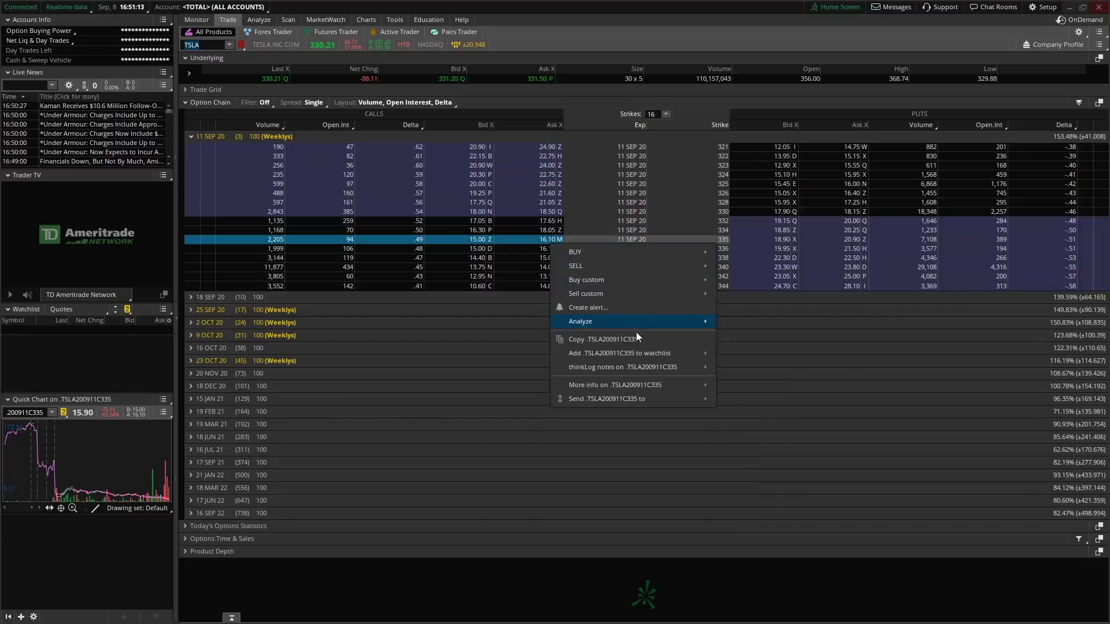
{"action": "left_click", "coordinate": [621, 341]}
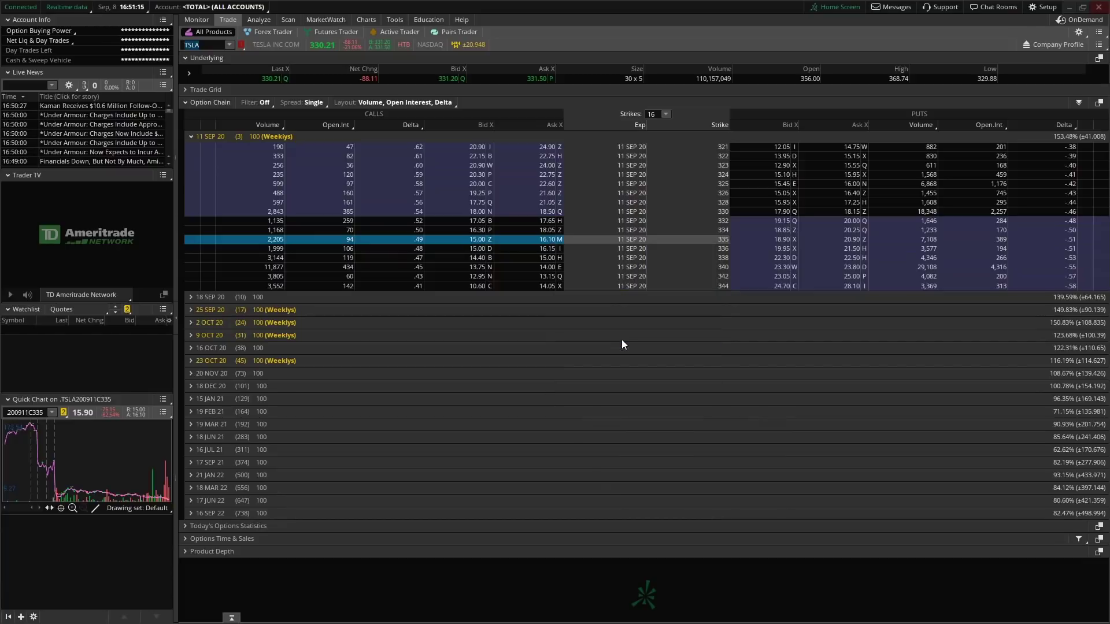
{"action": "left_click", "coordinate": [361, 22]}
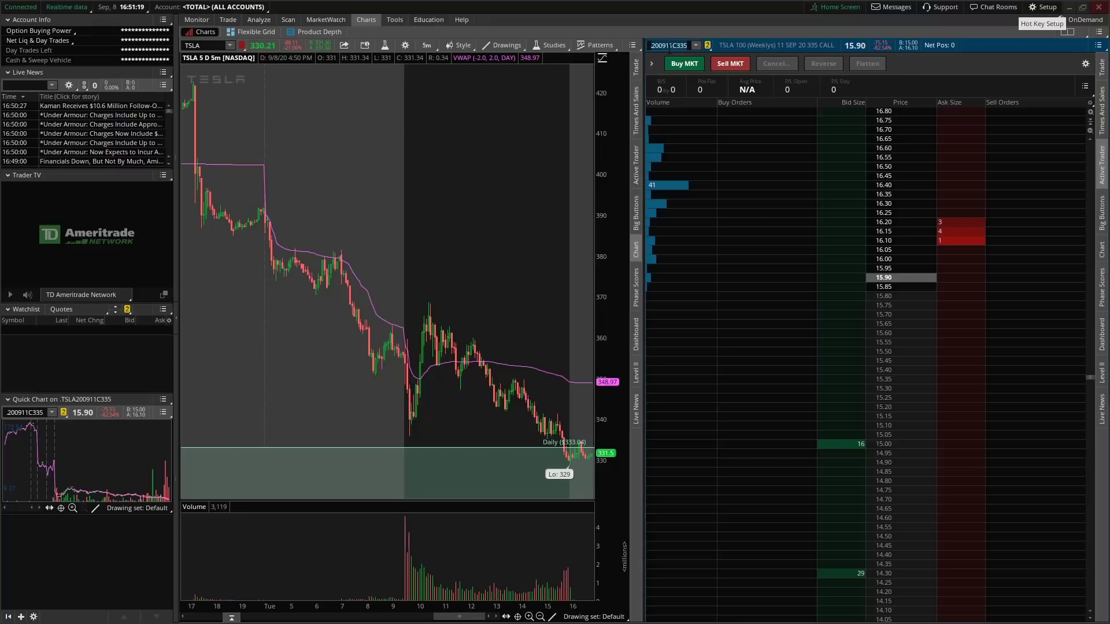
{"action": "scroll", "coordinate": [710, 347], "scroll_direction": "up", "scroll_amount": 2}
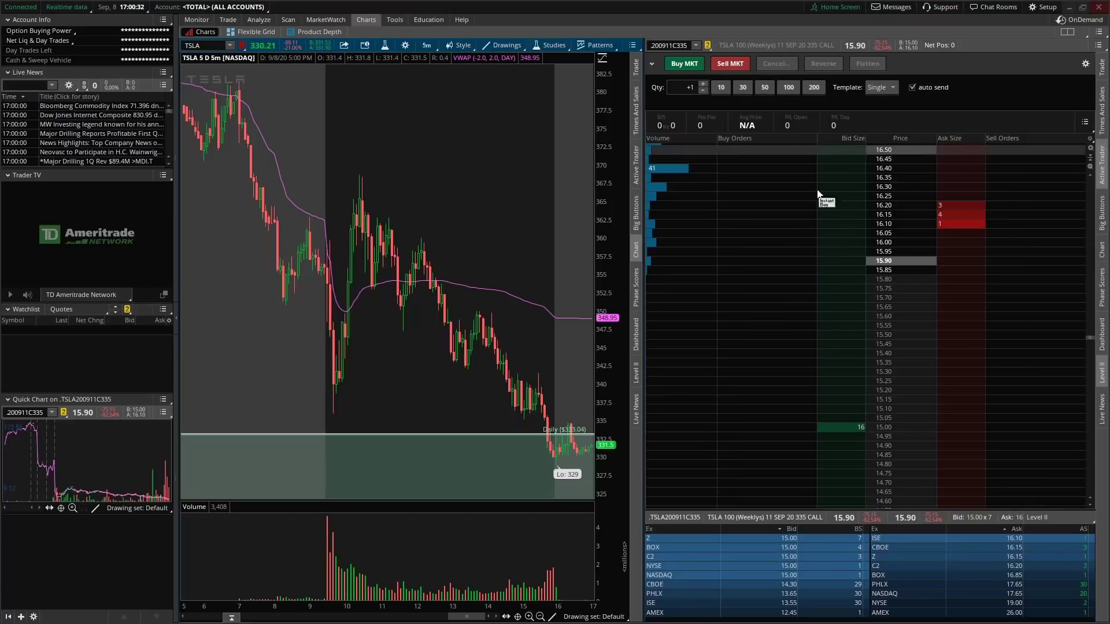
{"action": "left_click", "coordinate": [1034, 409]}
{"action": "left_click", "coordinate": [1026, 409]}
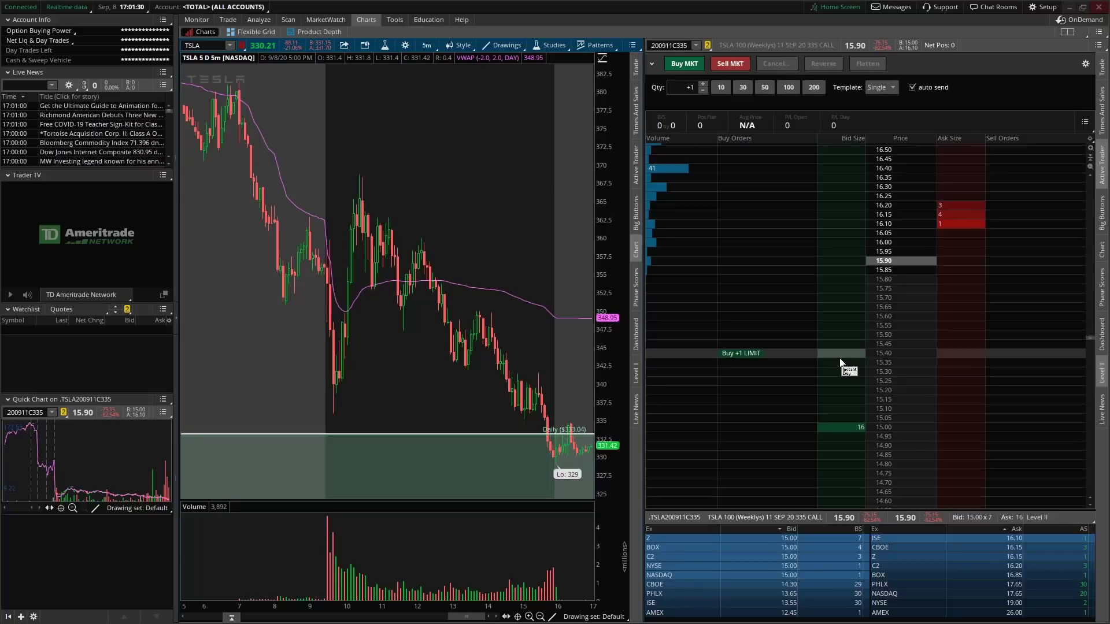
Step: Try the 10 and 200 quantity presets on the TSLA 335 call ladder and set the order quantity back to 1
{"action": "left_click", "coordinate": [722, 89]}
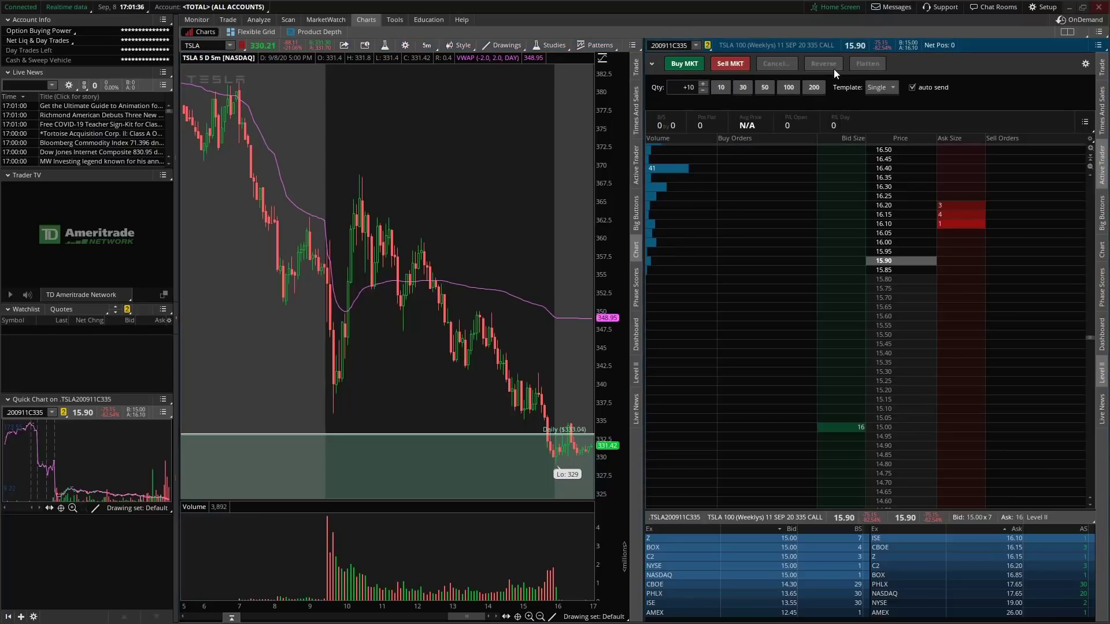
{"action": "left_click", "coordinate": [815, 87]}
{"action": "left_click", "coordinate": [687, 87]}
{"action": "type", "text": "1"}
{"action": "left_click", "coordinate": [912, 89]}
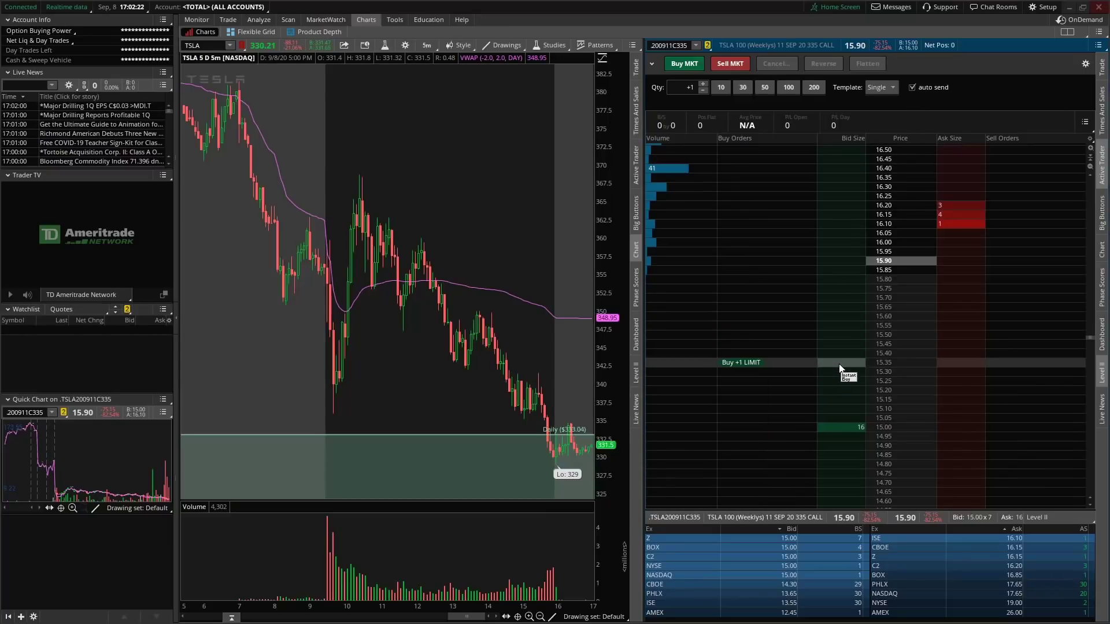
{"action": "left_click", "coordinate": [835, 346]}
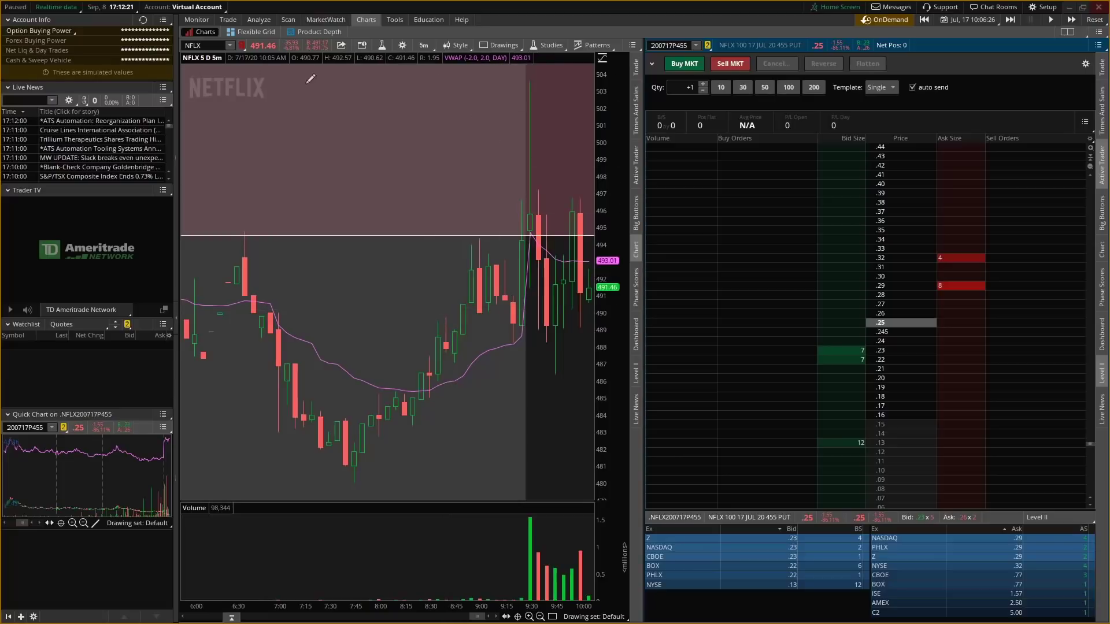
Step: Draft a limit buy order for 6 NFLX 17 JUL 20 455 puts at .22 from the option chain
{"action": "left_click", "coordinate": [229, 20]}
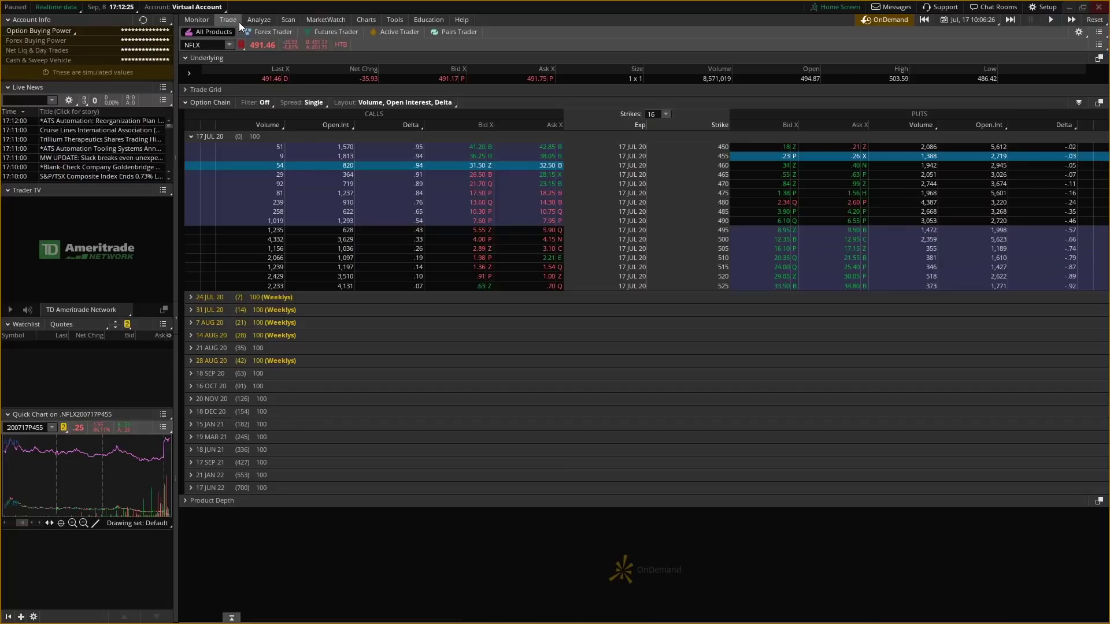
{"action": "left_click", "coordinate": [852, 156]}
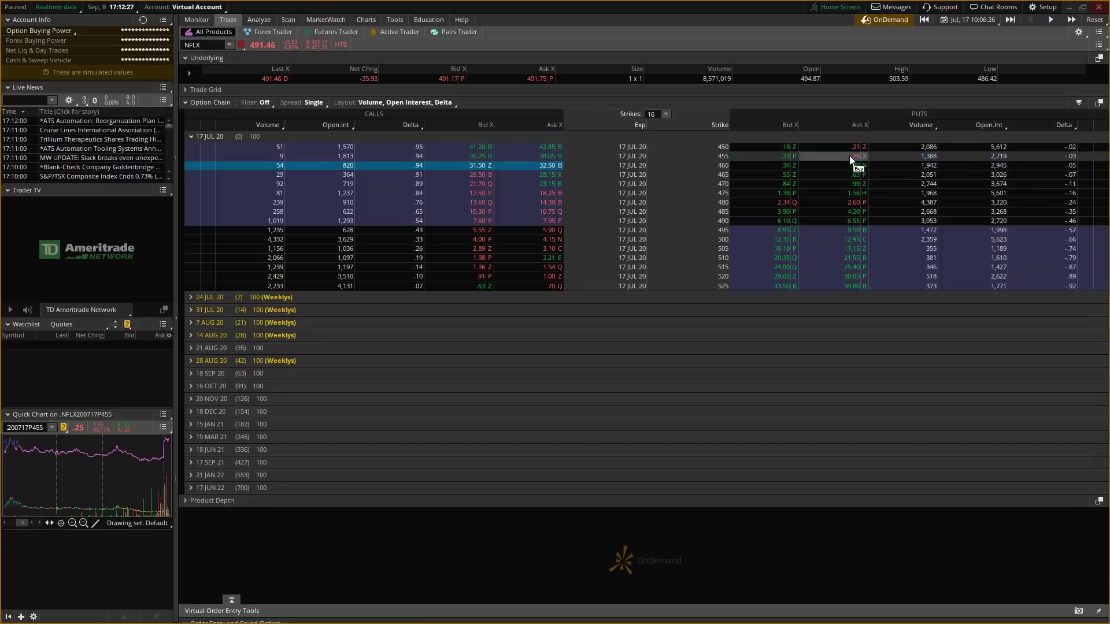
{"action": "left_click", "coordinate": [872, 500]}
{"action": "left_click", "coordinate": [871, 500]}
{"action": "left_click", "coordinate": [872, 500]}
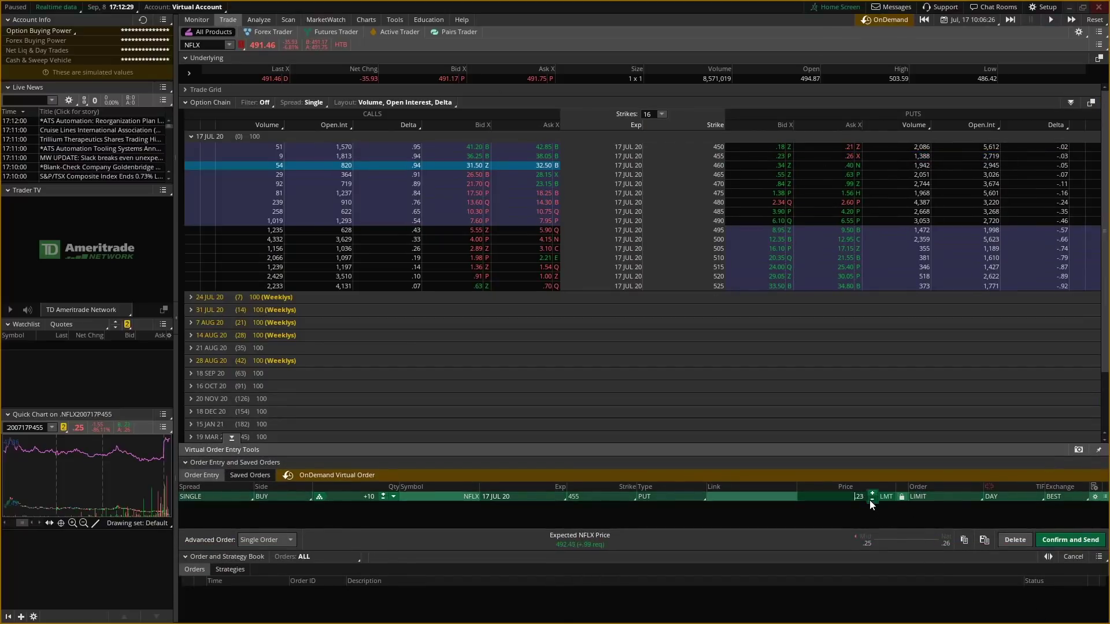
{"action": "left_click", "coordinate": [872, 500]}
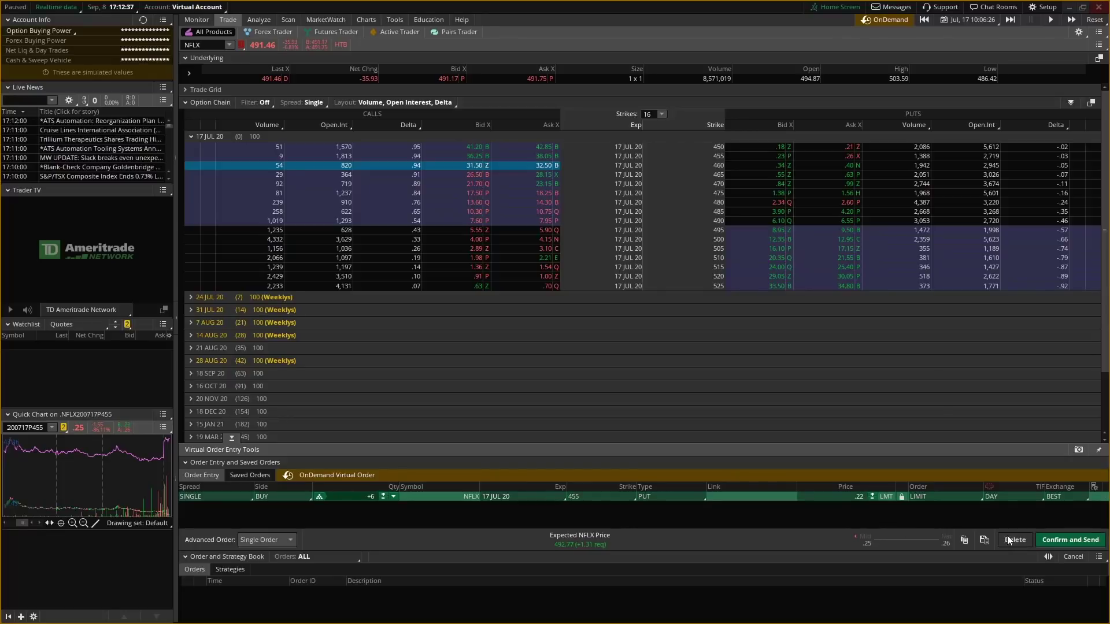
Step: Check the NFLX chart and ladder, return to the option chain and delete the drafted 455 put order
{"action": "left_click", "coordinate": [364, 17]}
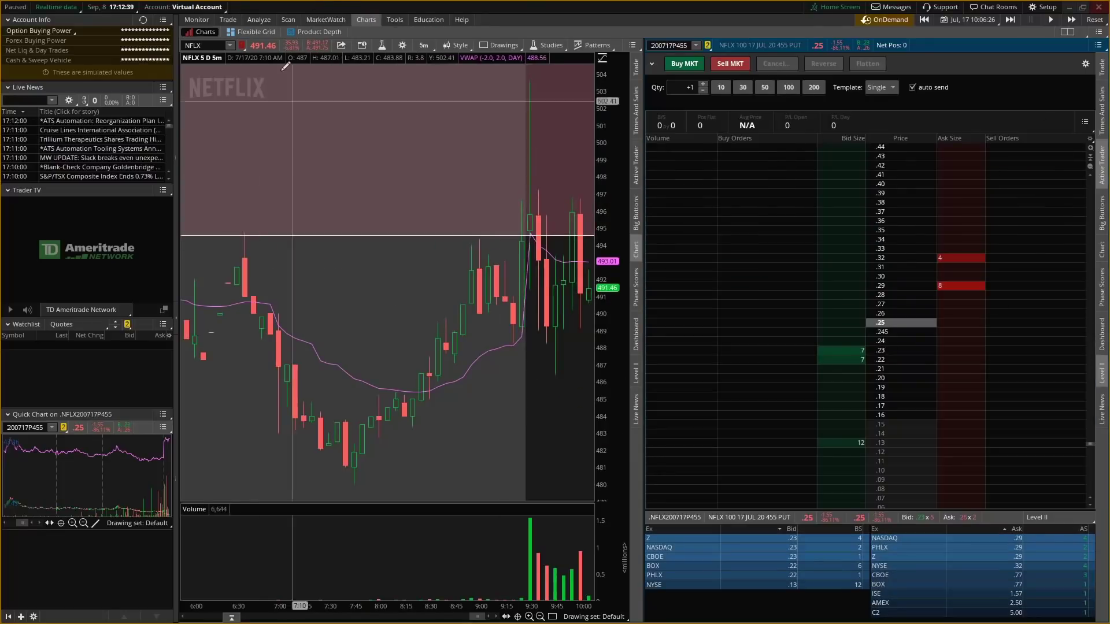
{"action": "left_click", "coordinate": [231, 23]}
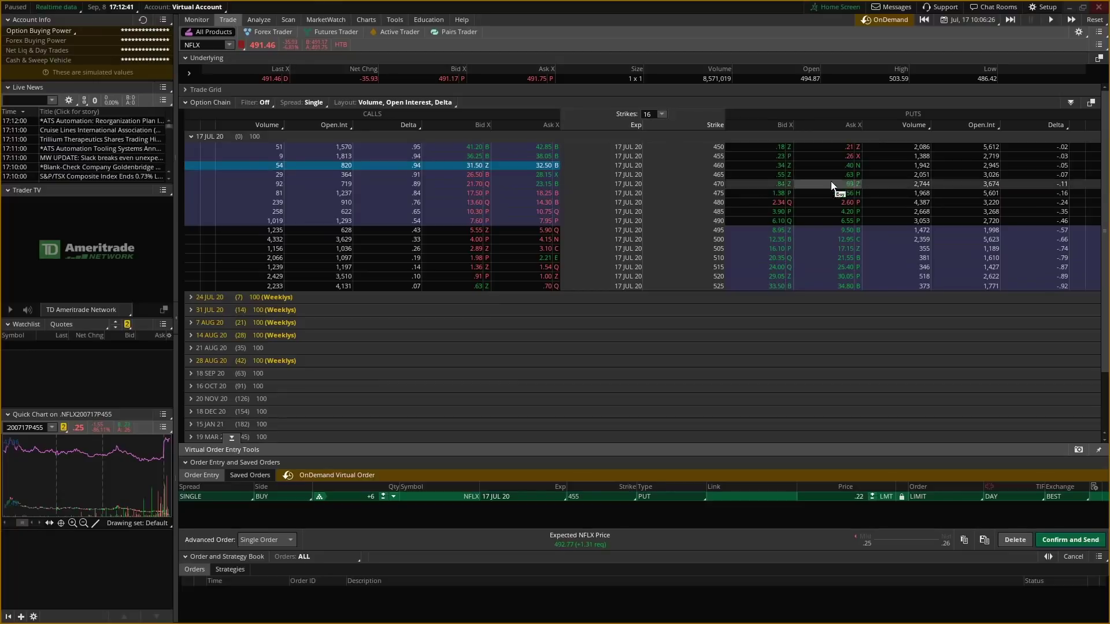
{"action": "left_click", "coordinate": [1015, 562]}
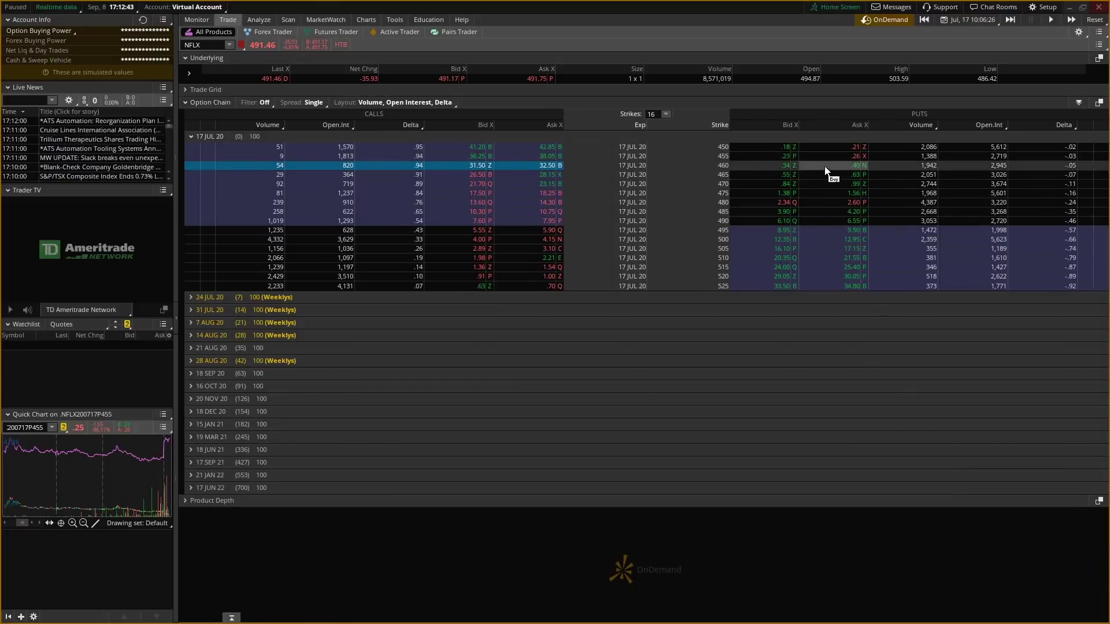
Step: Send the NFLX 17 JUL 20 455 put to the Yellow symbol group and return to the charts
{"action": "right_click", "coordinate": [850, 158]}
{"action": "mouse_move", "coordinate": [916, 310]}
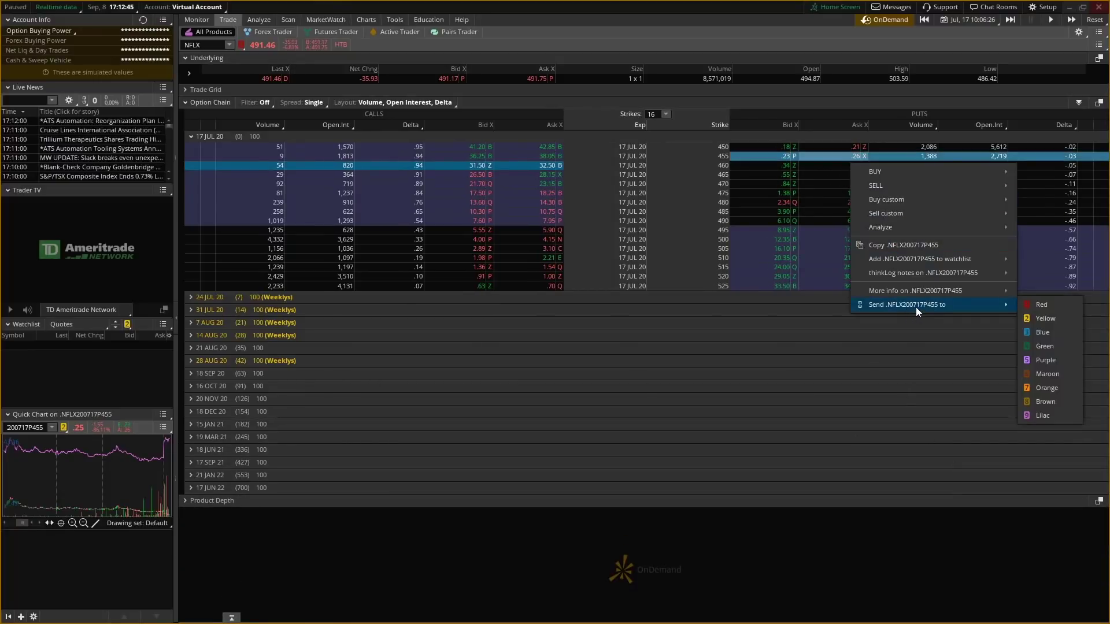
{"action": "left_click", "coordinate": [1039, 317]}
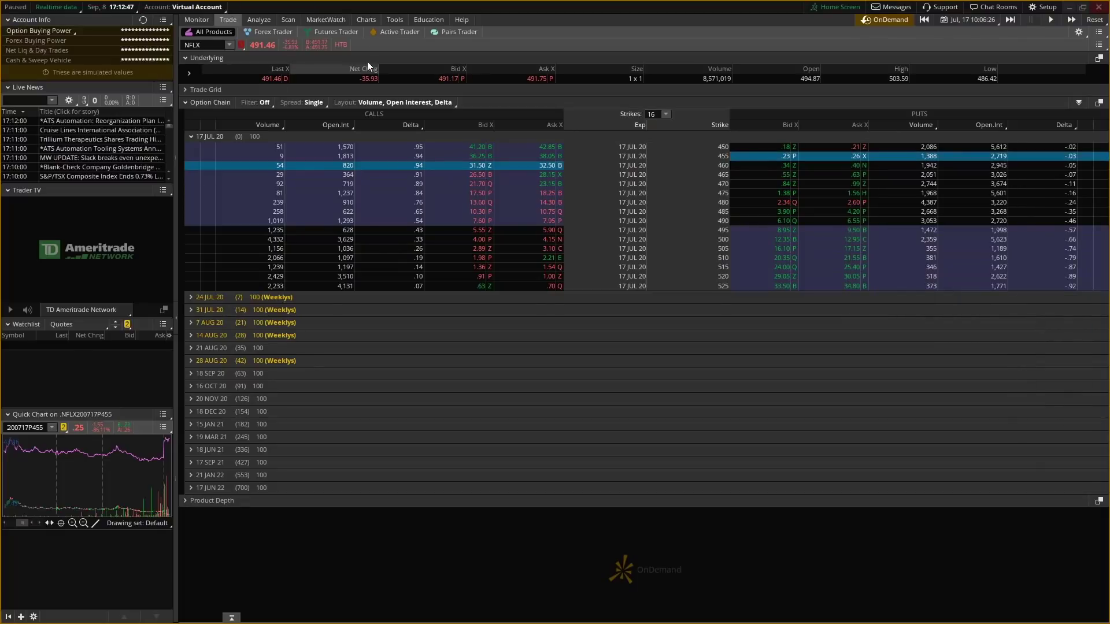
{"action": "left_click", "coordinate": [359, 20]}
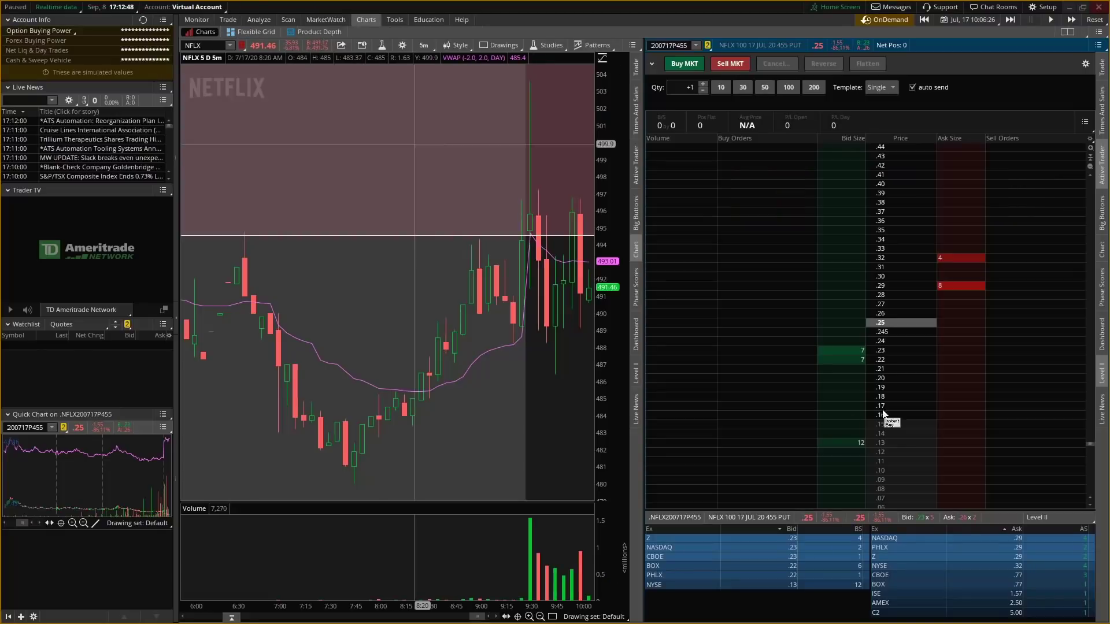
Step: Start the OnDemand playback and set the order quantity for the NFLX 455 put to 50
{"action": "left_click", "coordinate": [1046, 21]}
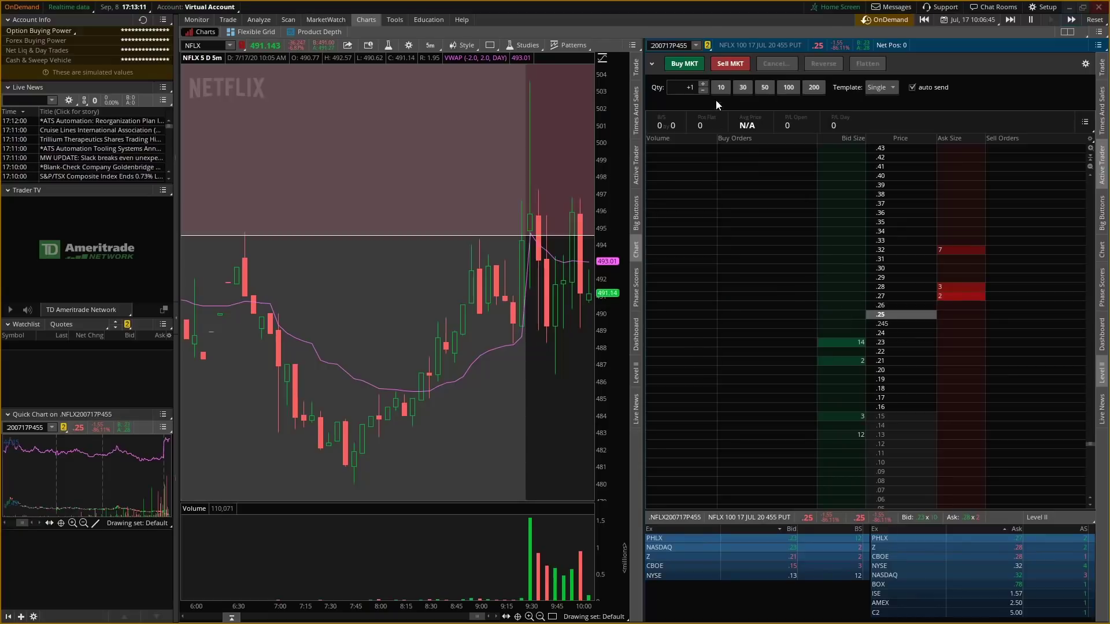
{"action": "left_click", "coordinate": [764, 88]}
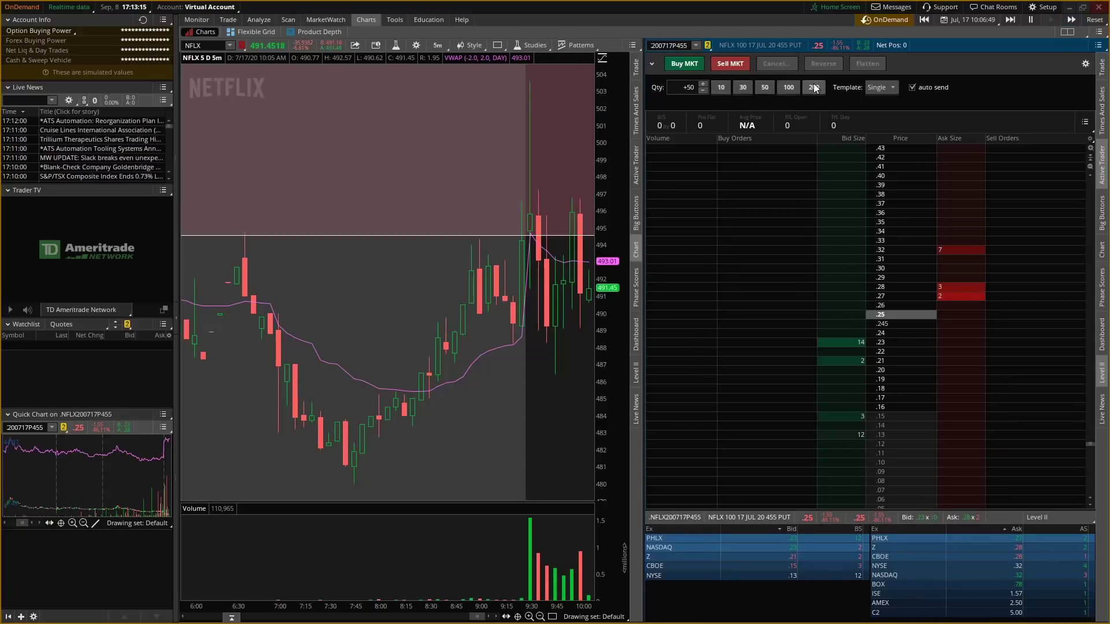
Step: Buy 50 NFLX 17 JUL 20 455 puts through the bid side of the Active Trader ladder
{"action": "left_click", "coordinate": [850, 415]}
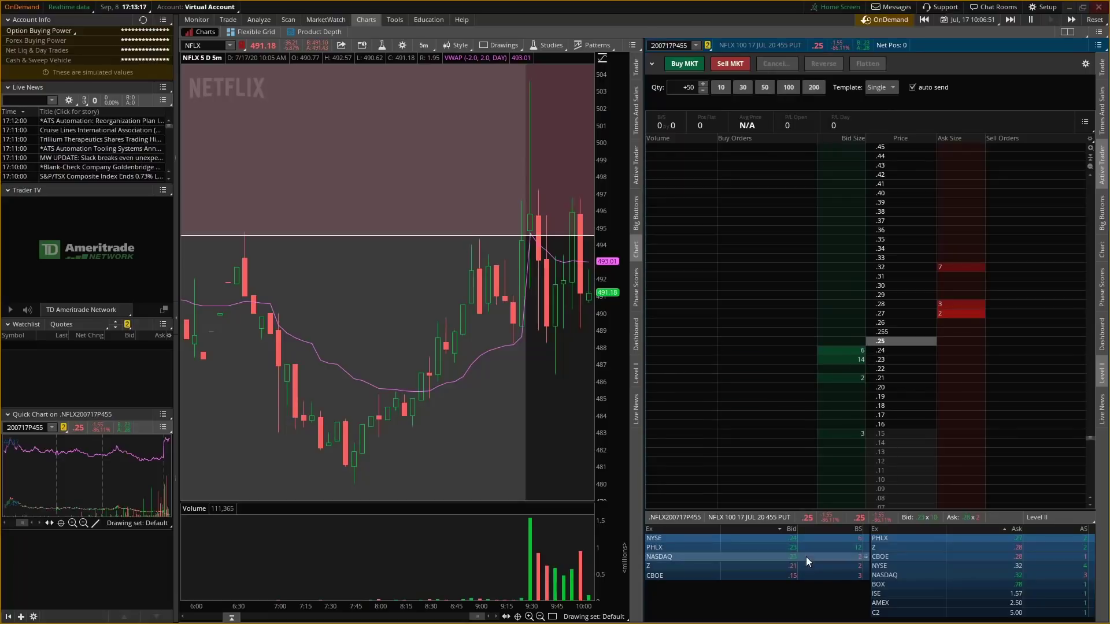
{"action": "left_click", "coordinate": [853, 325]}
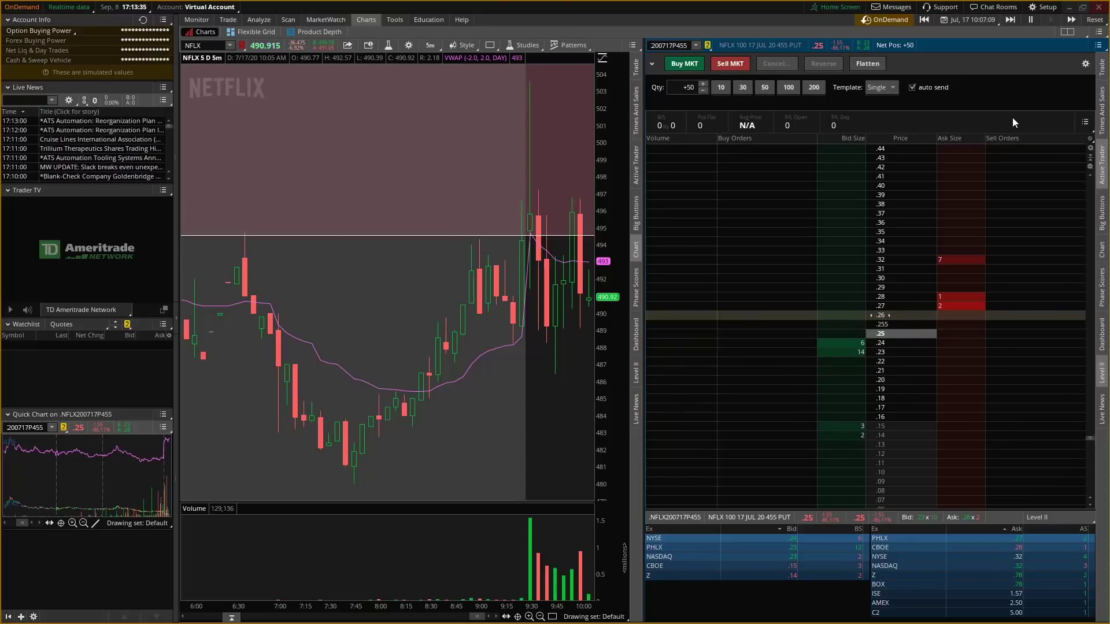
Step: Add the P/L Open column to the Active Trader ladder after the Sell Orders column
{"action": "left_click", "coordinate": [1090, 140]}
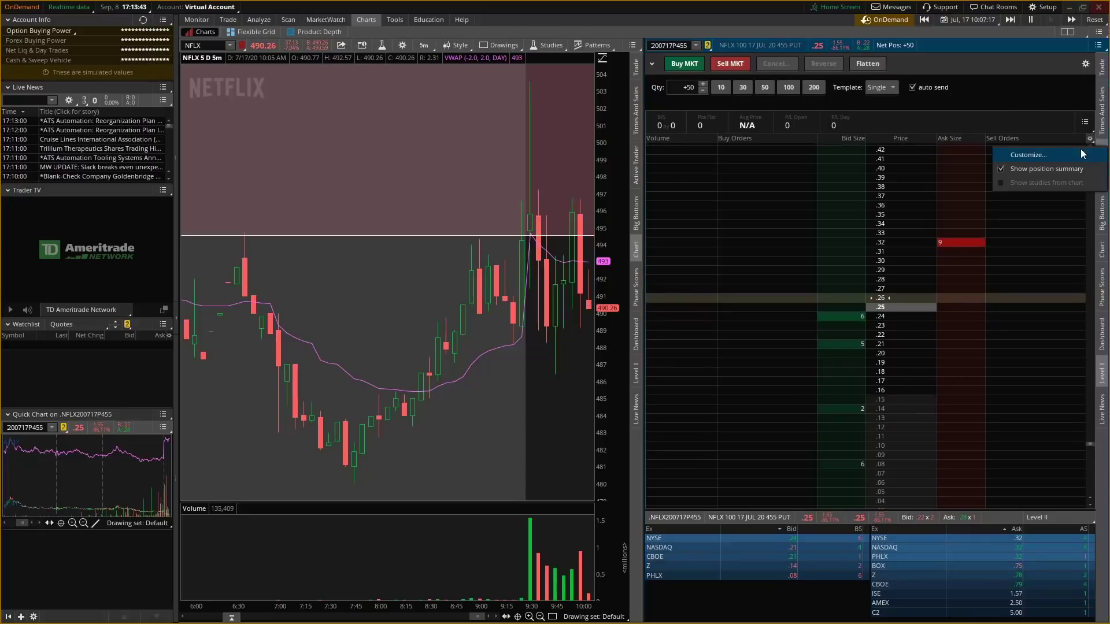
{"action": "left_click", "coordinate": [1083, 154]}
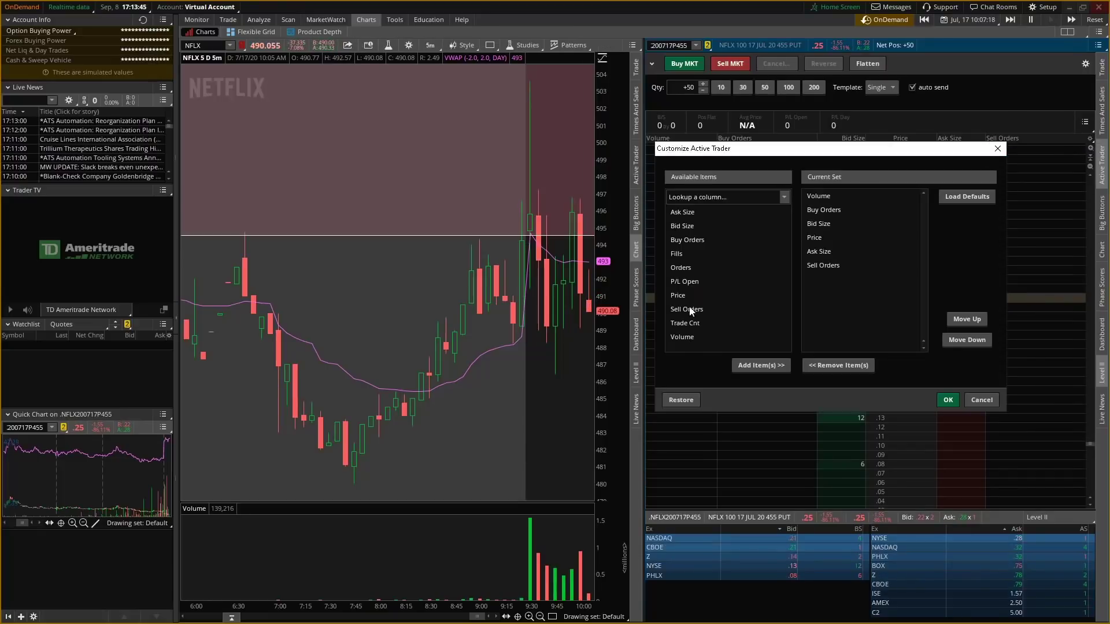
{"action": "left_click", "coordinate": [688, 285]}
{"action": "left_click", "coordinate": [761, 365]}
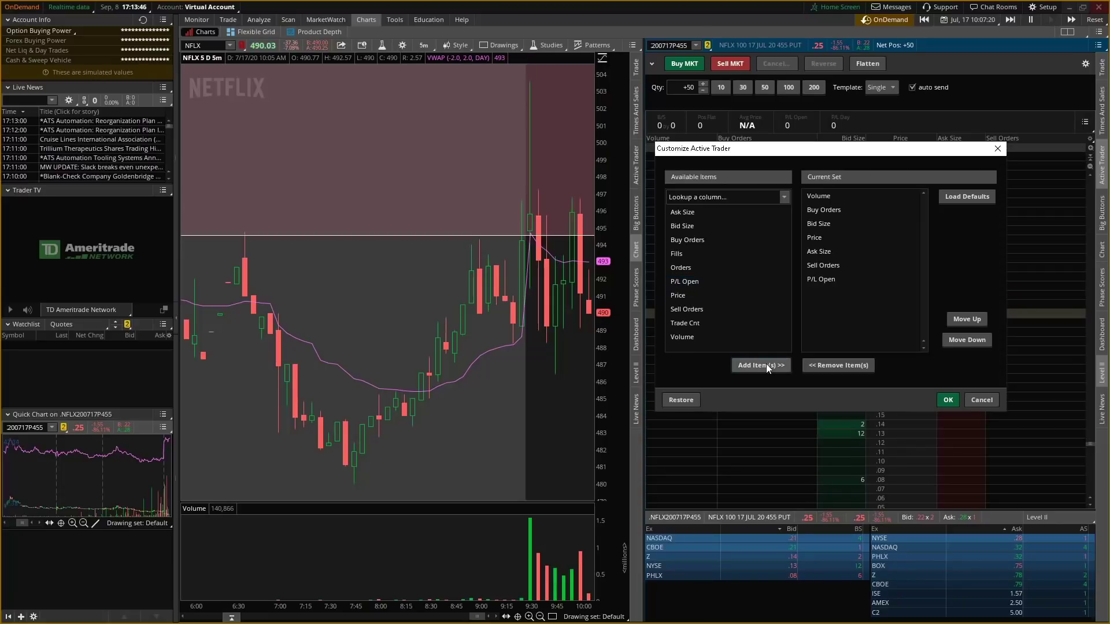
{"action": "left_click", "coordinate": [948, 400]}
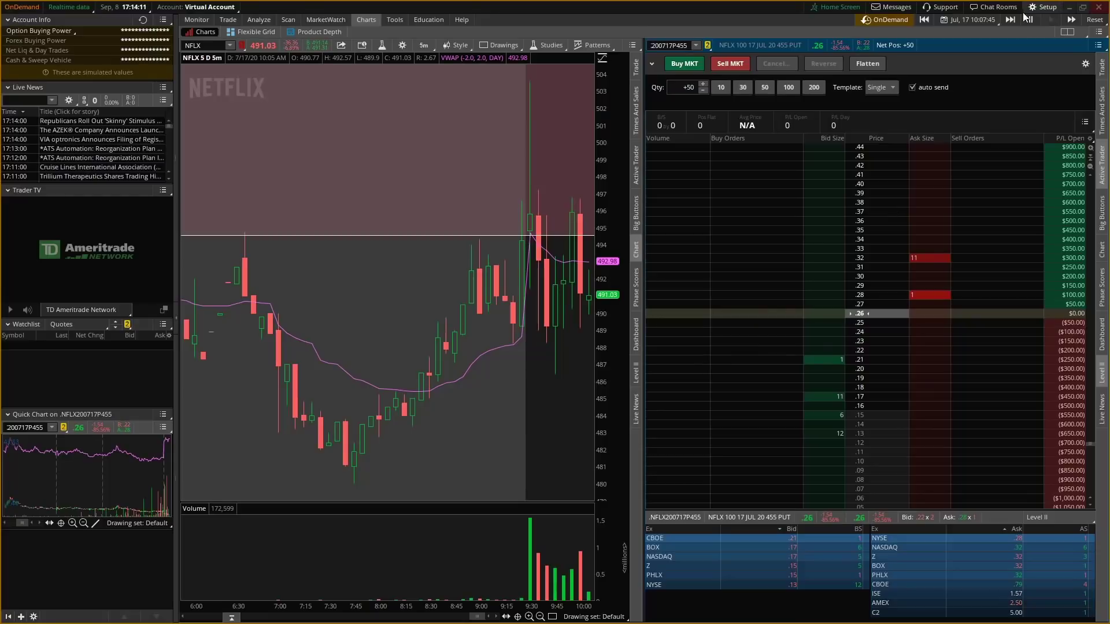
Step: Skip the OnDemand playback forward to about 10:47 and close the 50-contract NFLX 455 put position from the ladder's ask side
{"action": "left_click", "coordinate": [1016, 20]}
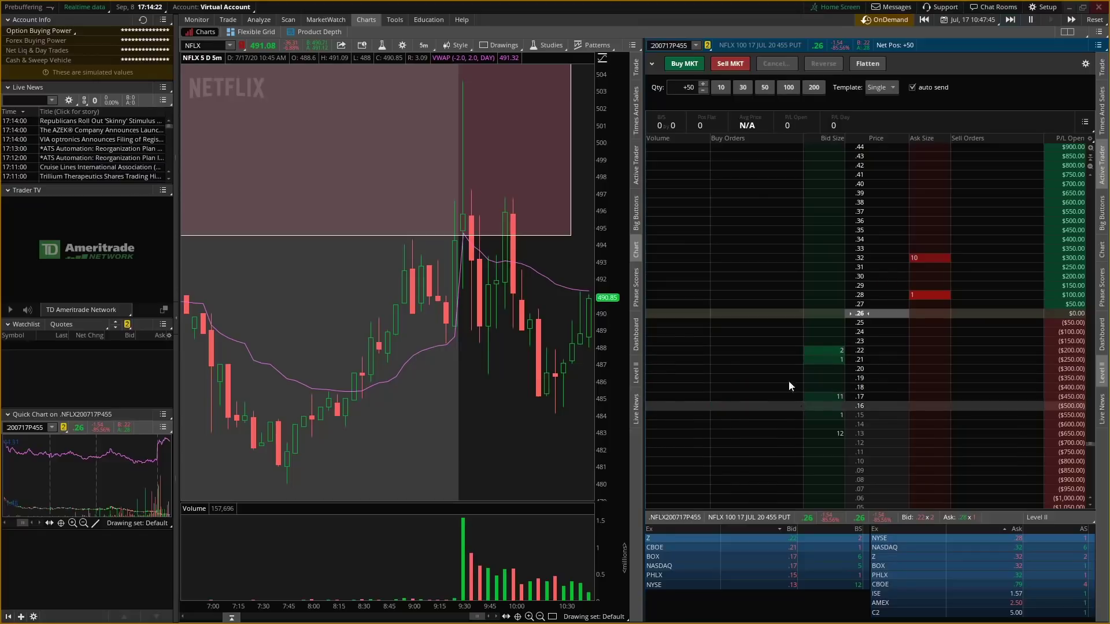
{"action": "left_click", "coordinate": [918, 305]}
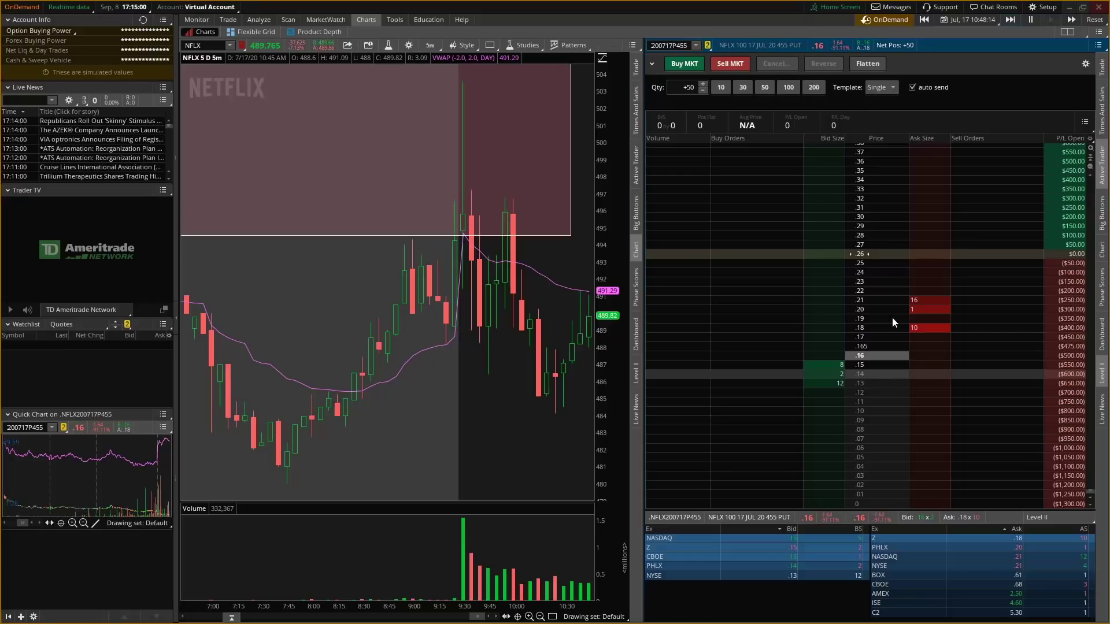
{"action": "left_click", "coordinate": [937, 365]}
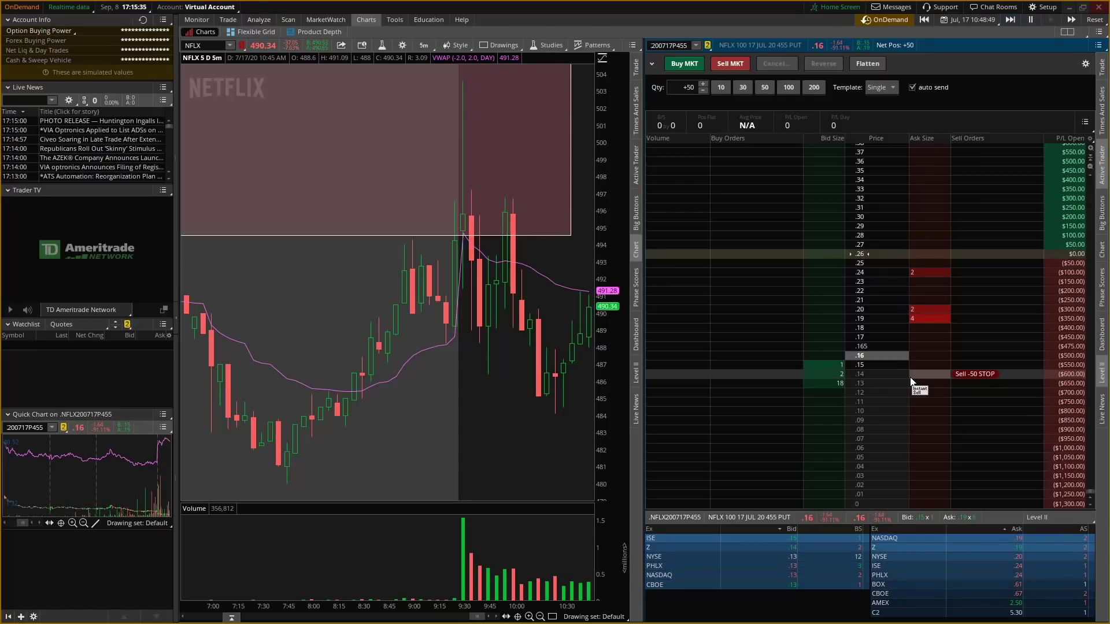
{"action": "left_click", "coordinate": [925, 340]}
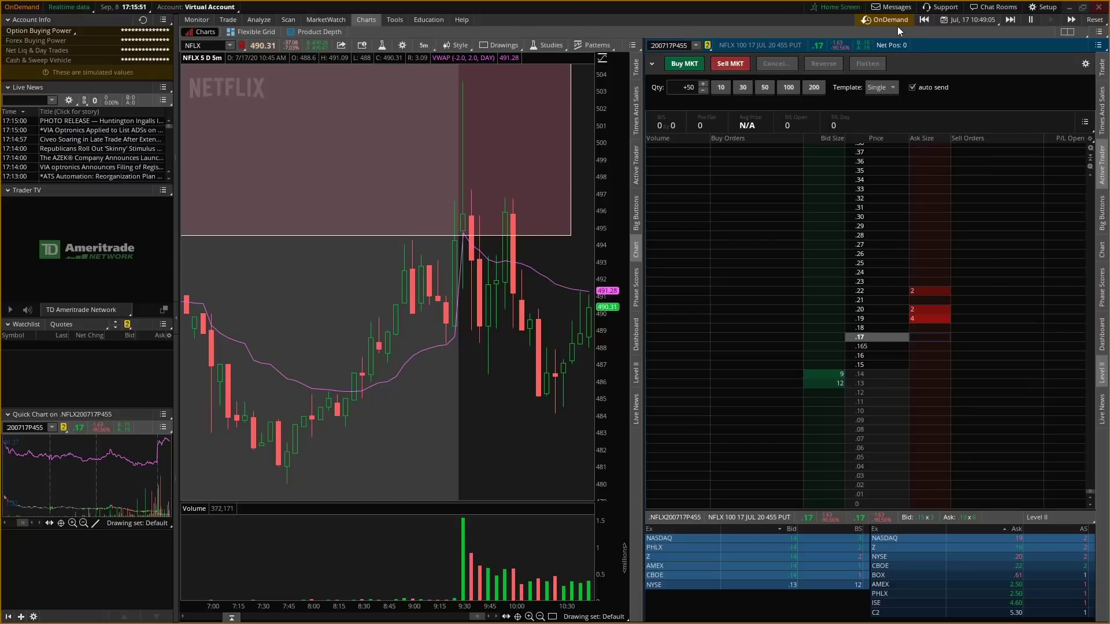
Step: Buy 50 NFLX 455 puts at .17 from the ladder and place a 50-contract sell limit order at .19
{"action": "left_click", "coordinate": [835, 350]}
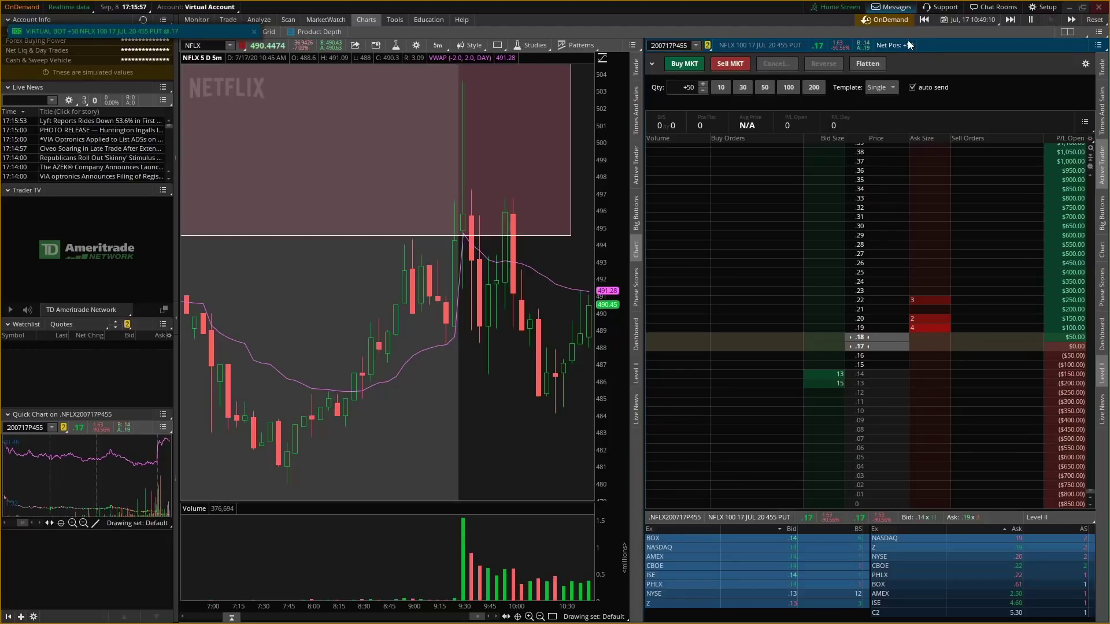
{"action": "left_click", "coordinate": [924, 235]}
{"action": "left_click", "coordinate": [924, 328]}
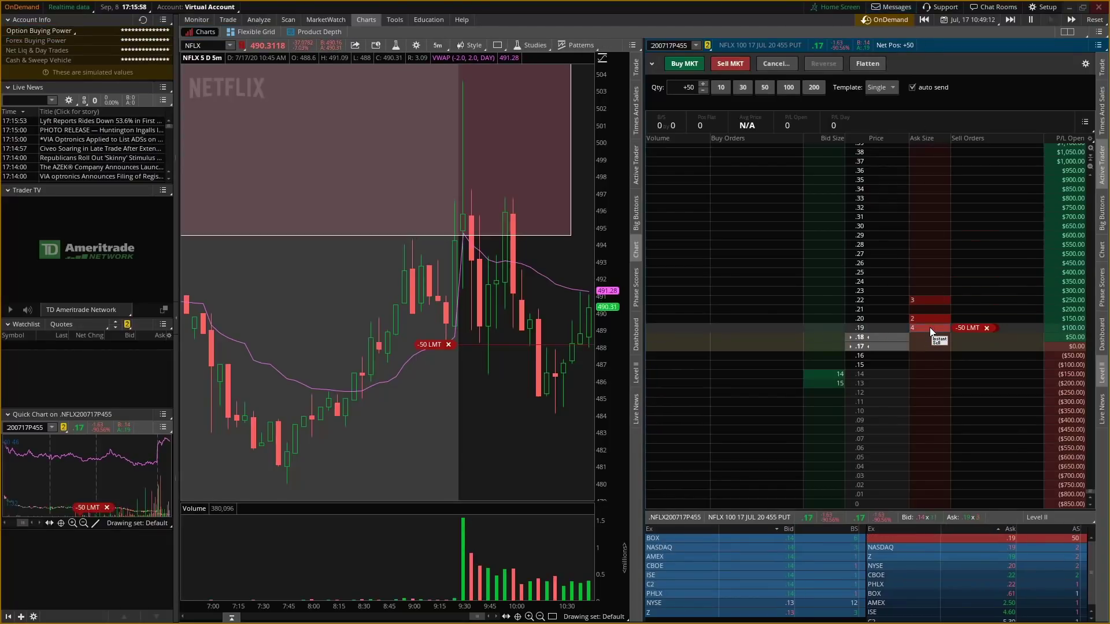
Step: Reposition the 50-contract sell limit order on the ladder at .18 and .21, and finally lower it to .17 to close the position
{"action": "left_click_drag", "start_coordinate": [987, 328], "coordinate": [957, 338]}
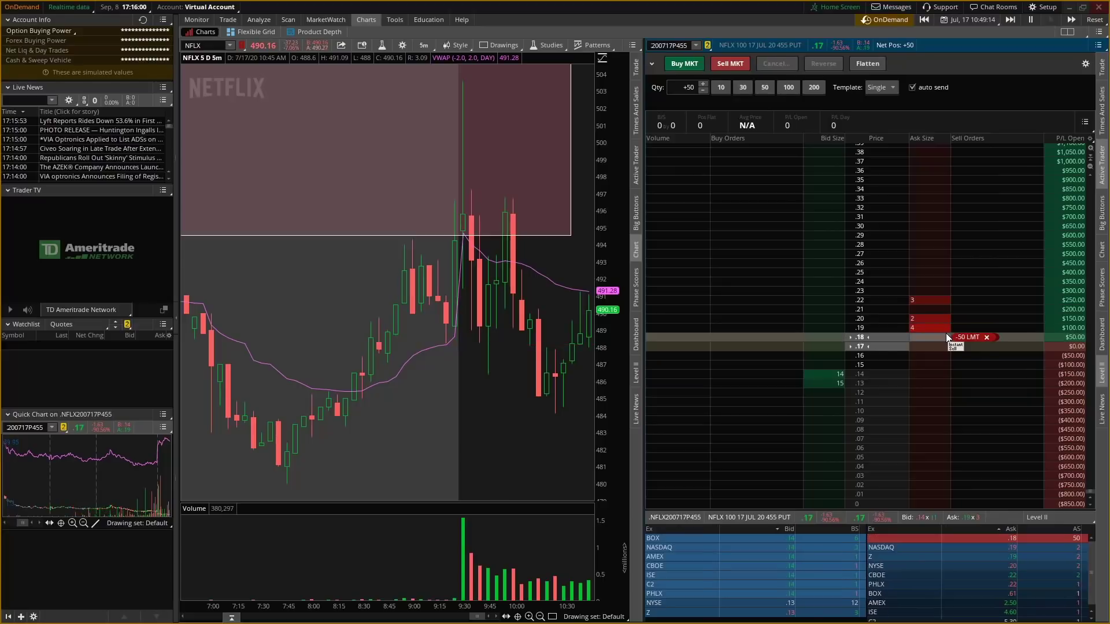
{"action": "left_click", "coordinate": [987, 337]}
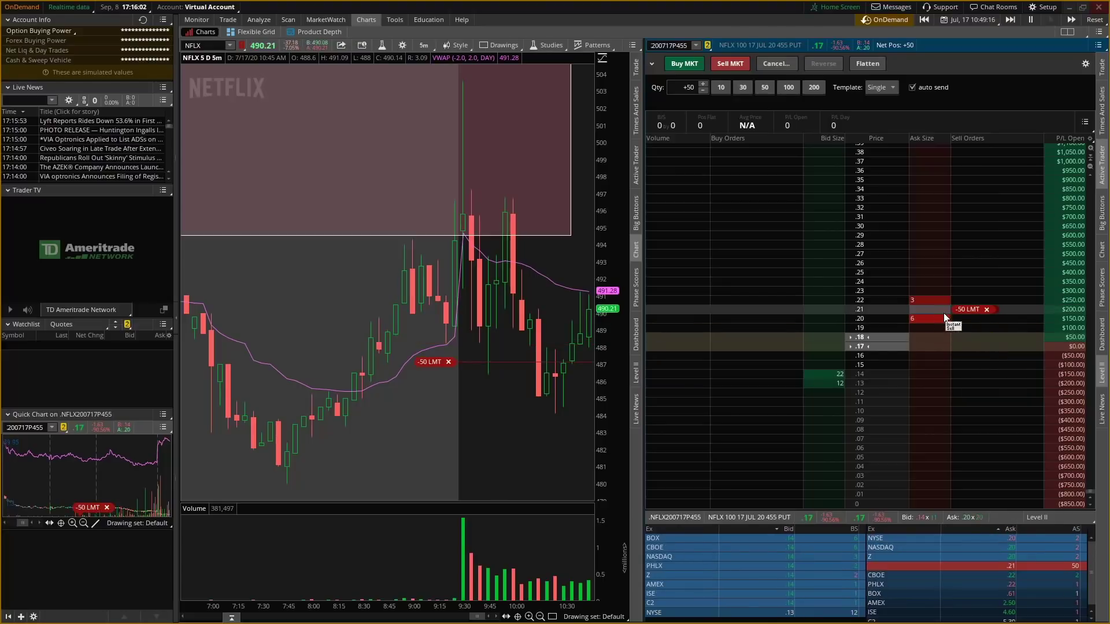
{"action": "left_click", "coordinate": [922, 337]}
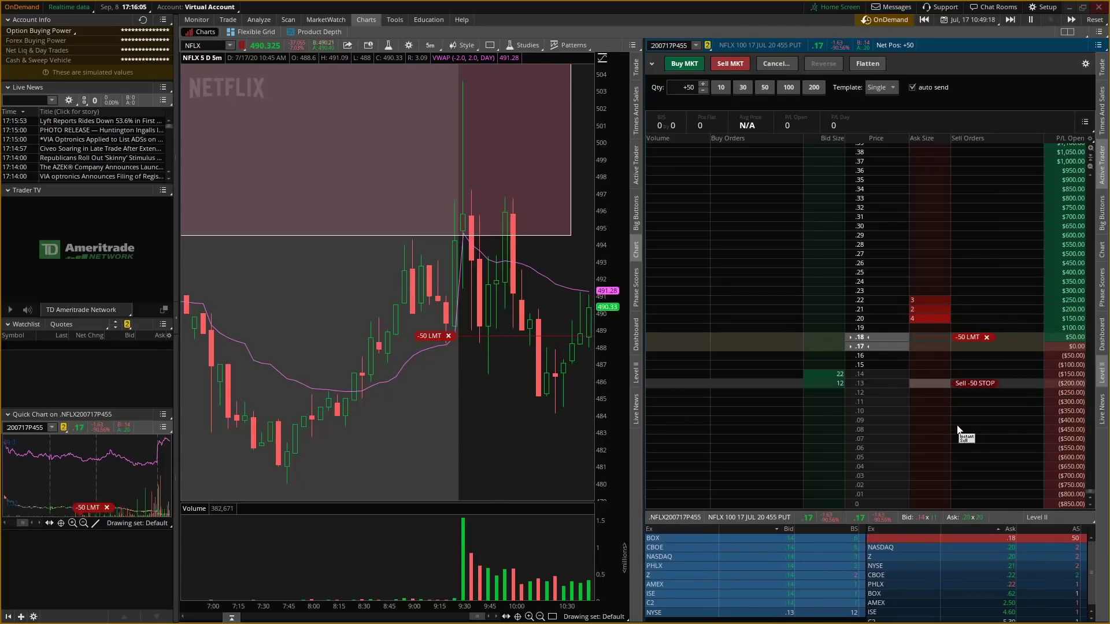
{"action": "left_click_drag", "start_coordinate": [988, 338], "coordinate": [987, 347]}
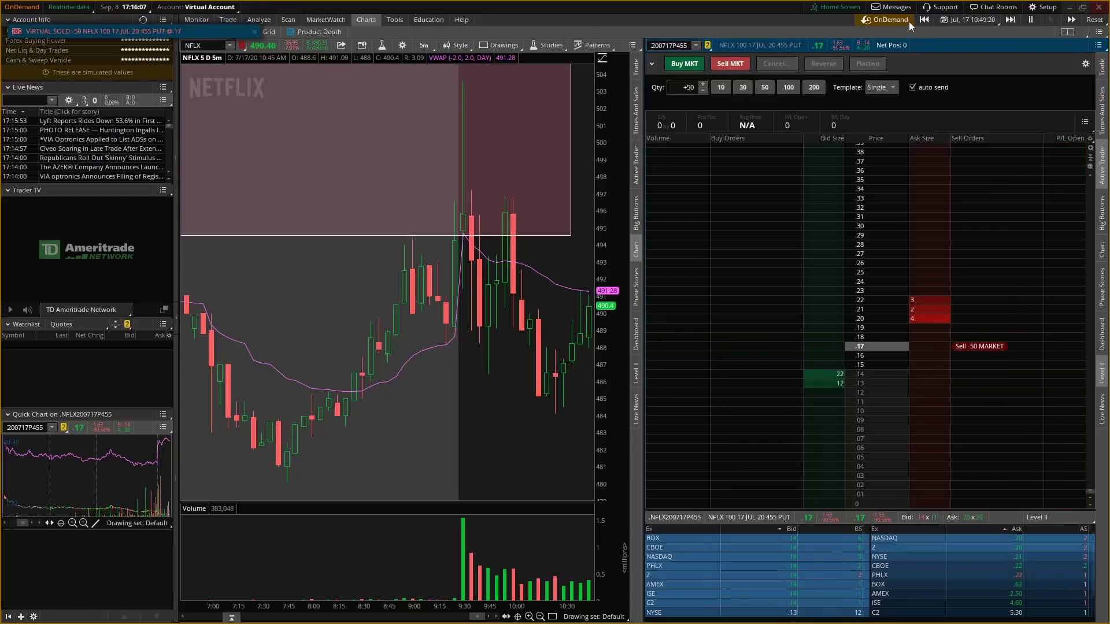
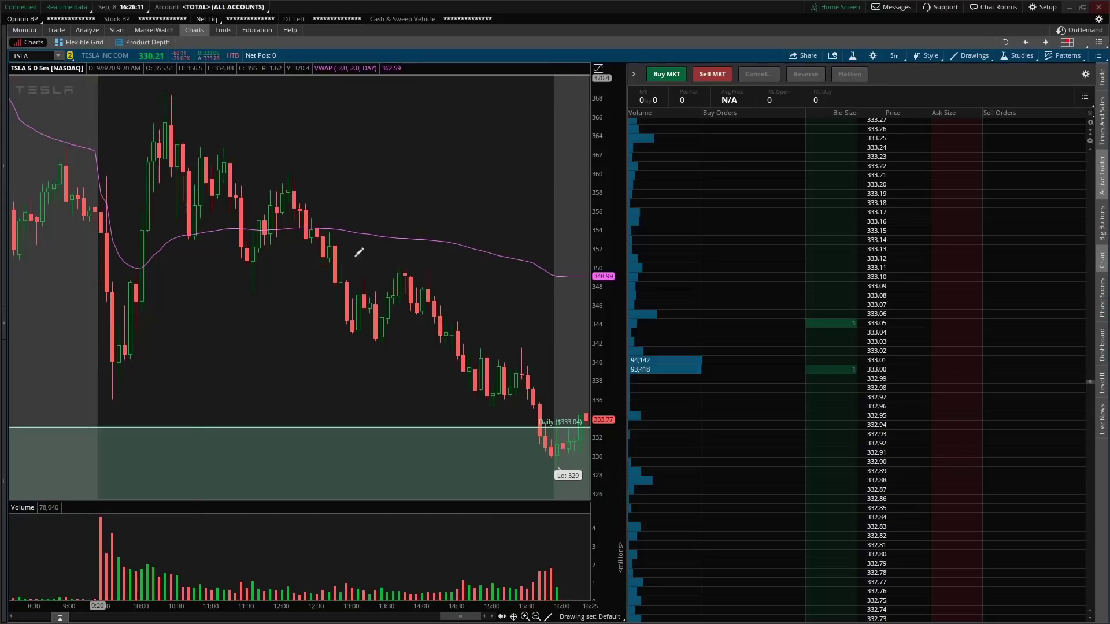
Step: Restore the TSLA window to a floating size, move it over the ES charts and maximize it again
{"action": "left_click", "coordinate": [1082, 10]}
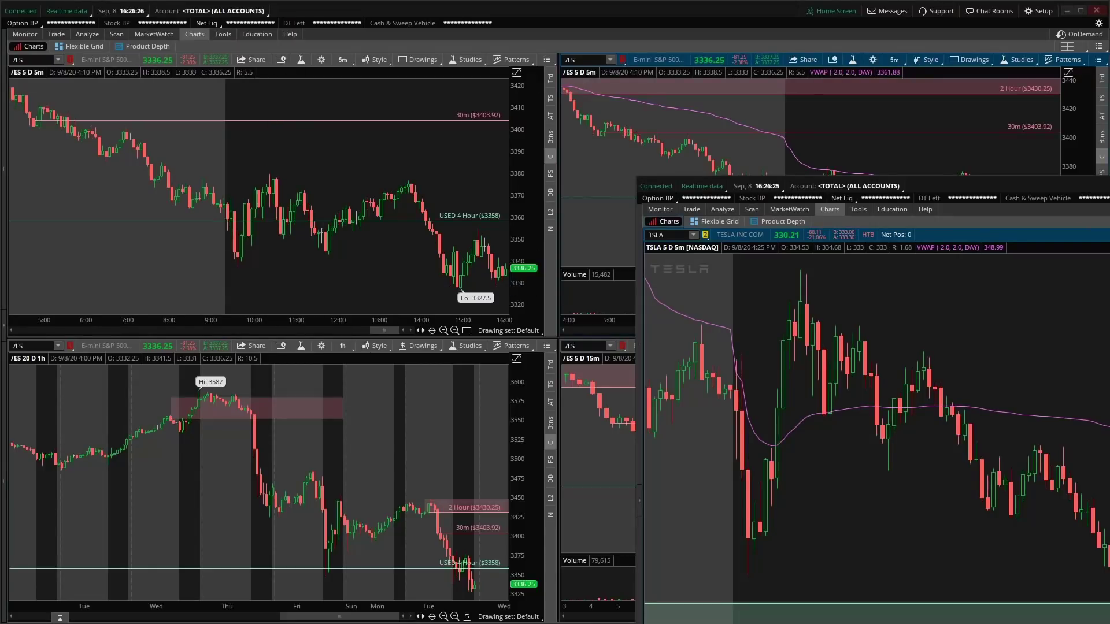
{"action": "left_click_drag", "start_coordinate": [994, 185], "coordinate": [1054, 142]}
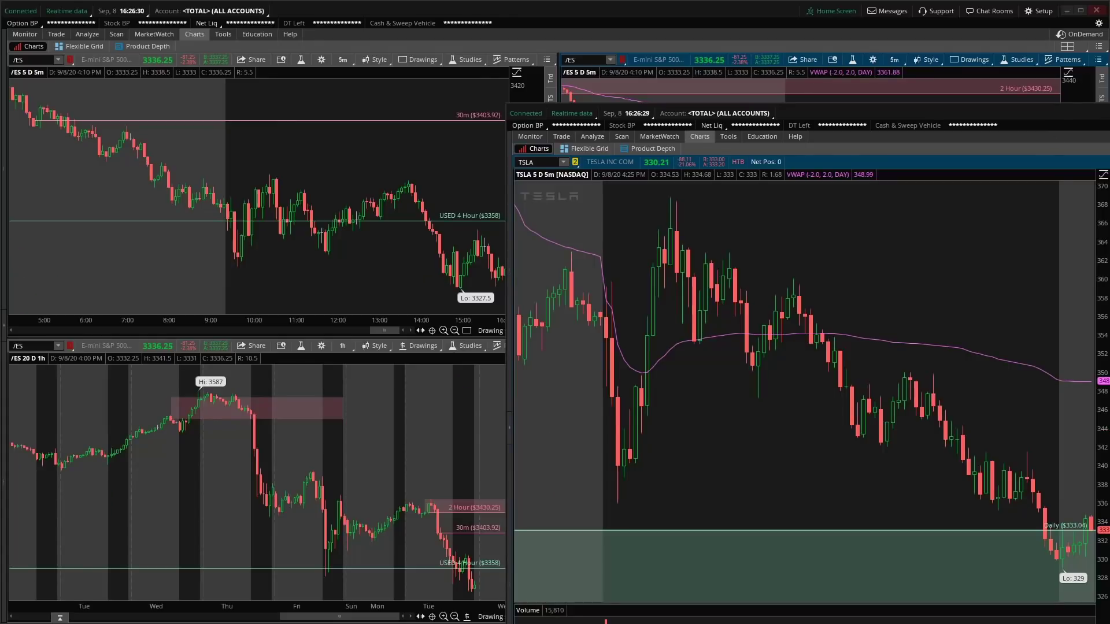
{"action": "left_click_drag", "start_coordinate": [877, 133], "coordinate": [771, 130]}
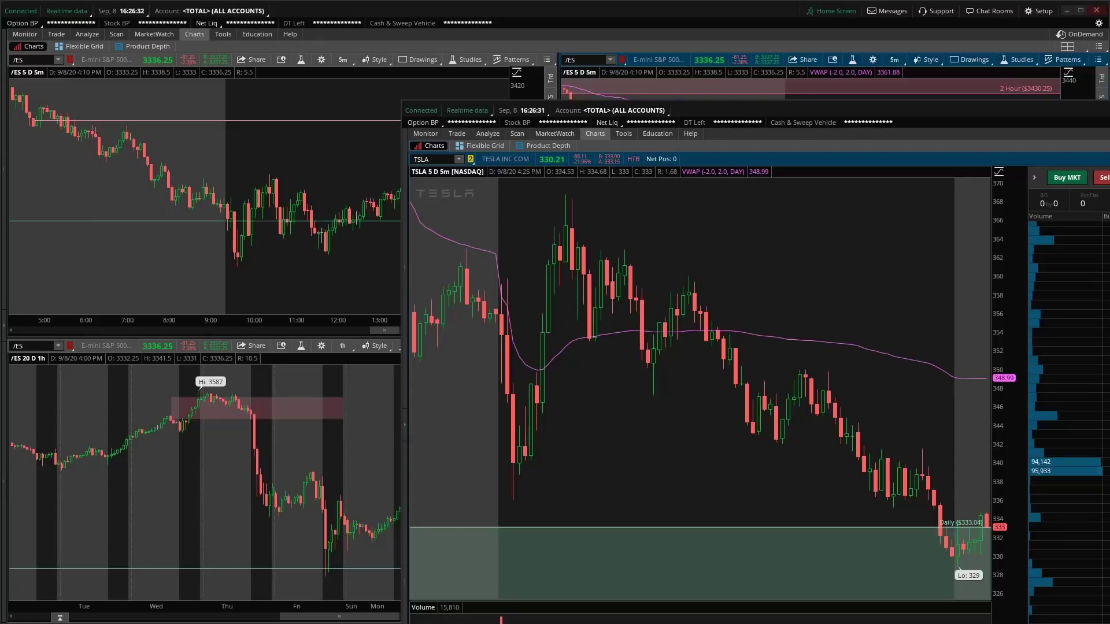
{"action": "key", "text": "super+Up"}
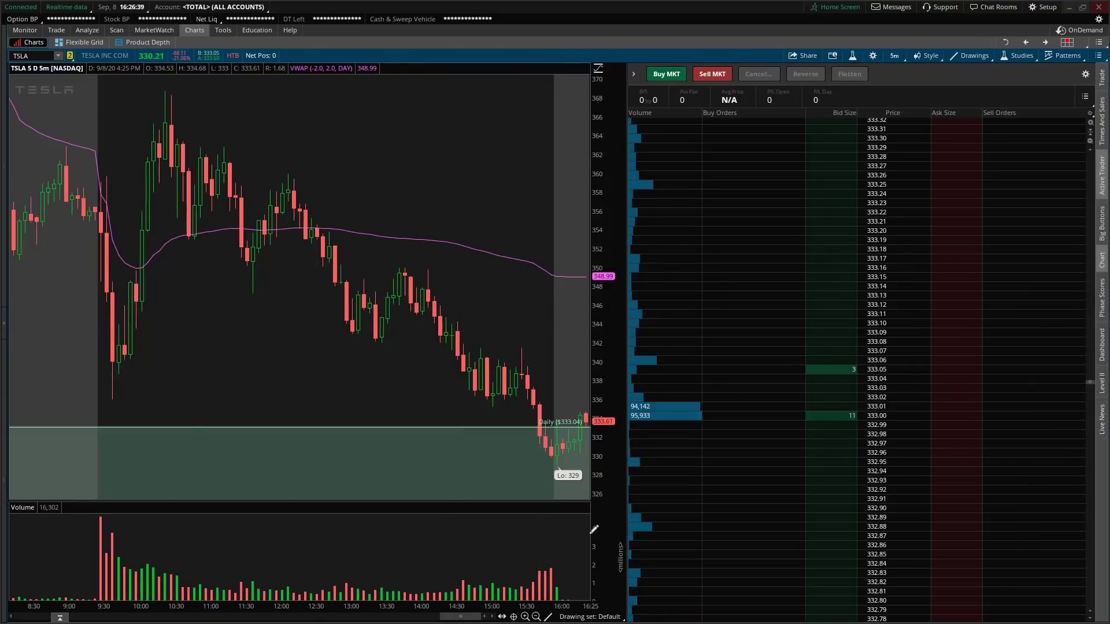
Step: Hide the TSLA chart, toggle the Active Trader ladder off and on, and show the chart beside it again
{"action": "left_click", "coordinate": [1102, 267]}
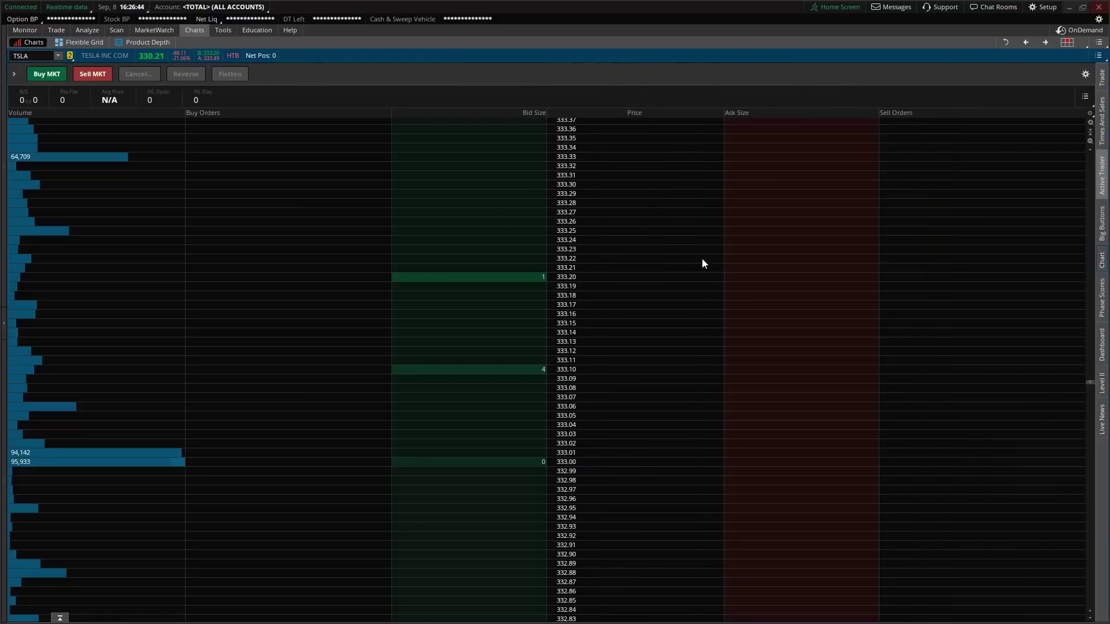
{"action": "left_click", "coordinate": [1103, 186]}
{"action": "left_click", "coordinate": [1103, 186]}
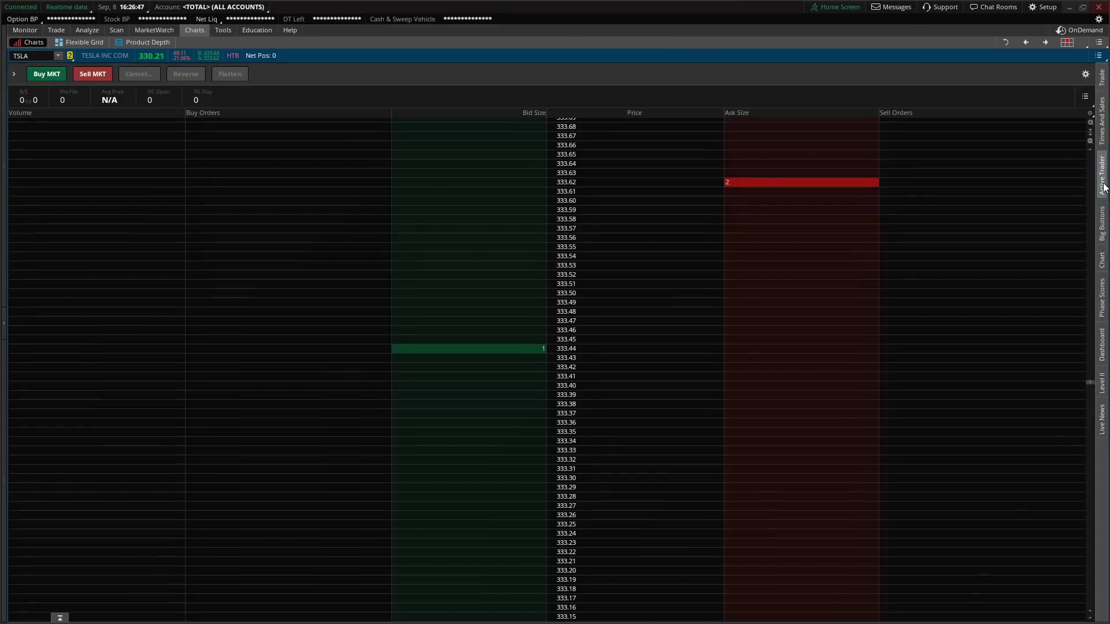
{"action": "left_click", "coordinate": [1102, 260]}
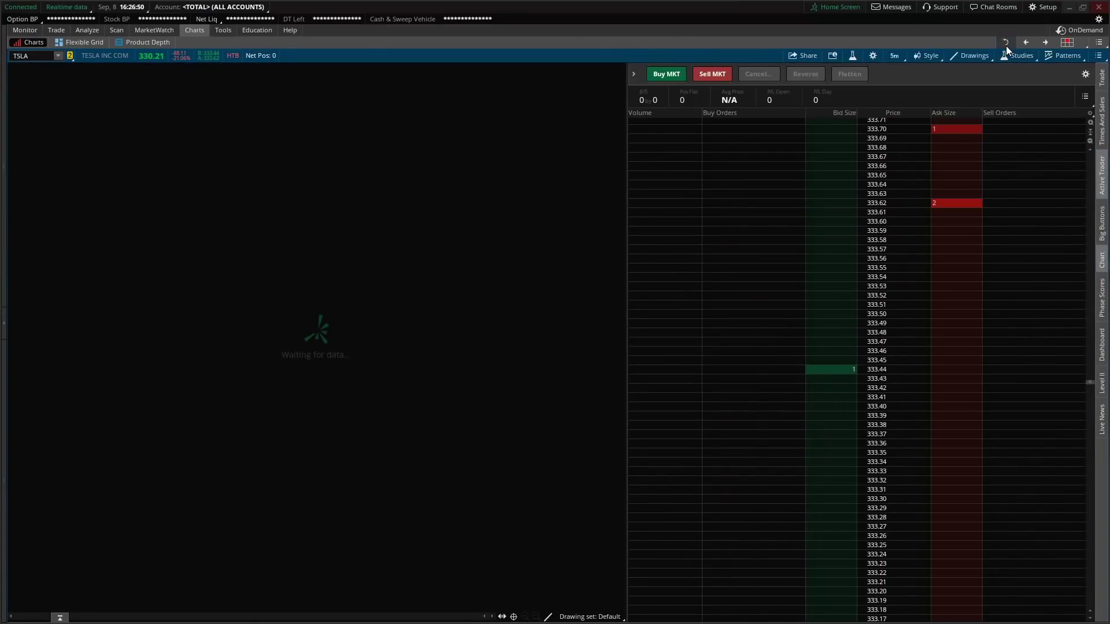
Step: Return to the chart grid, maximize the TSLA cell and hide its chart, leaving only the Active Trader ladder
{"action": "left_click", "coordinate": [1067, 42]}
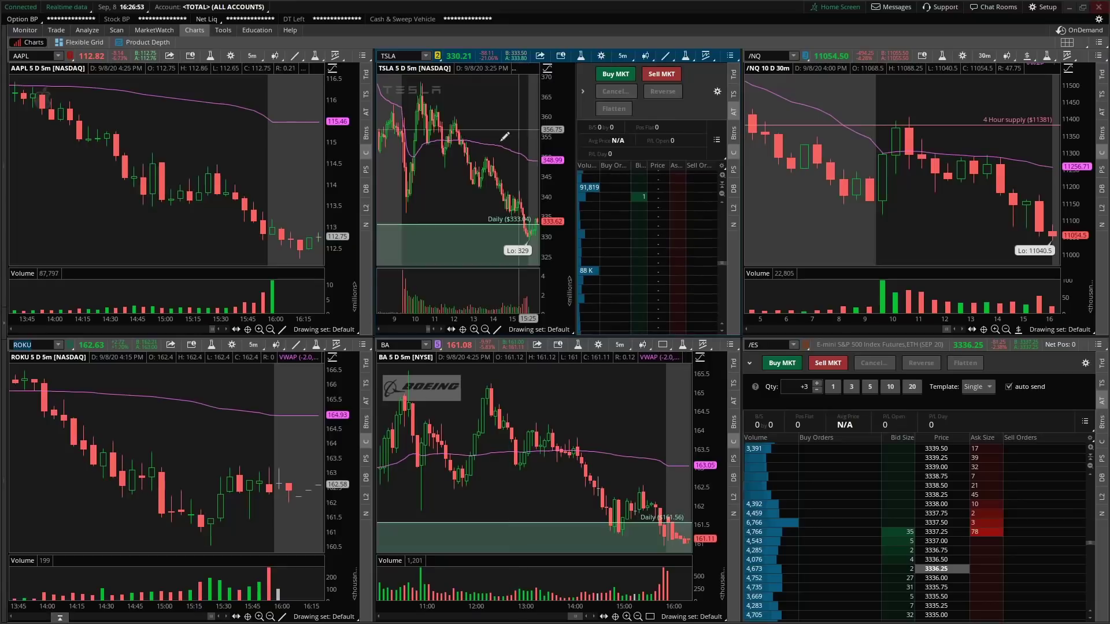
{"action": "right_click", "coordinate": [506, 139]}
{"action": "left_click", "coordinate": [547, 302]}
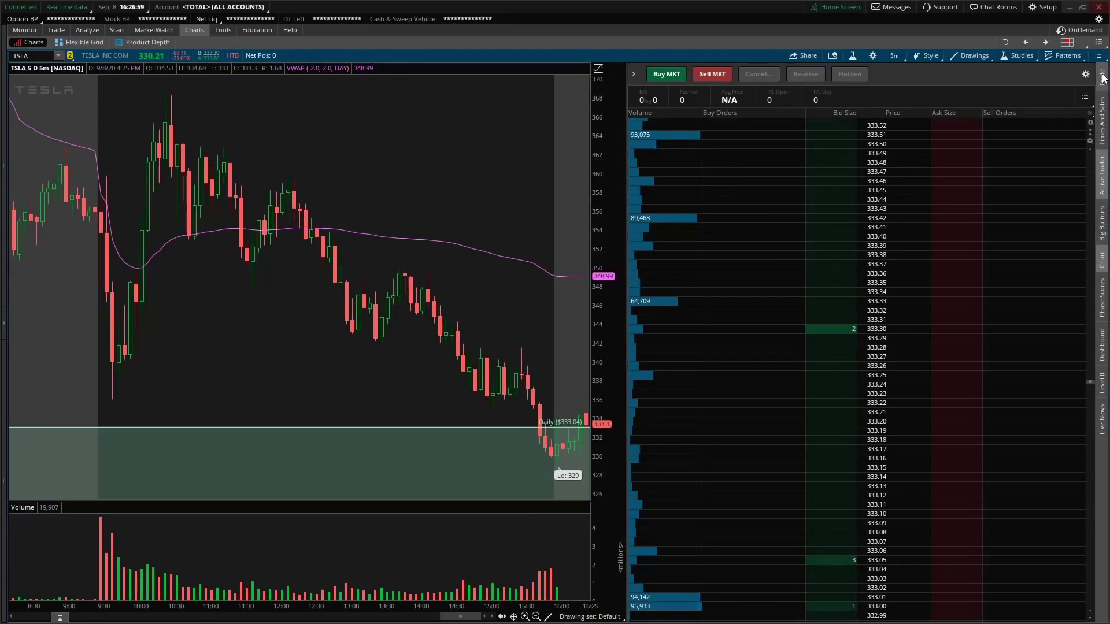
{"action": "left_click", "coordinate": [1102, 185]}
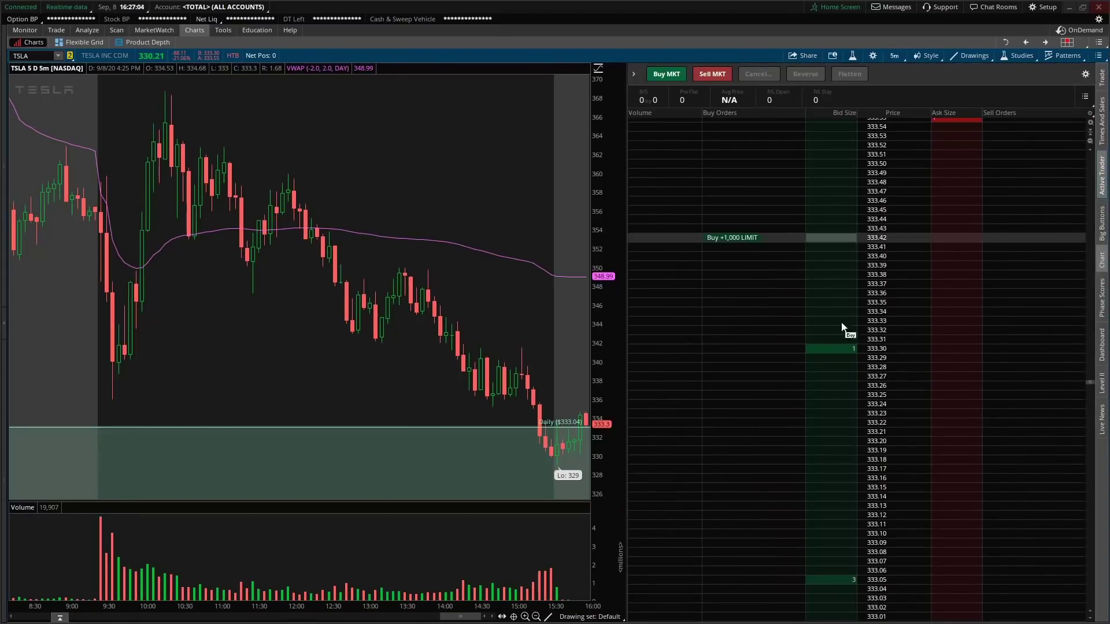
{"action": "left_click", "coordinate": [1103, 263]}
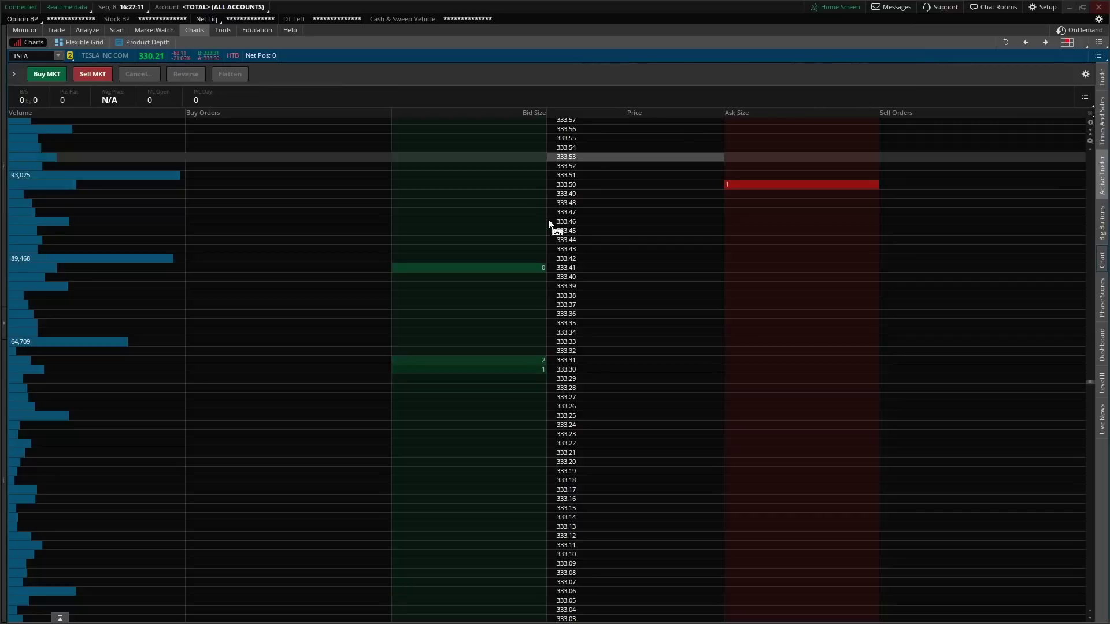
Step: Set the quote speed to Real-time (no delay) in the System section of the application settings
{"action": "left_click", "coordinate": [1041, 9]}
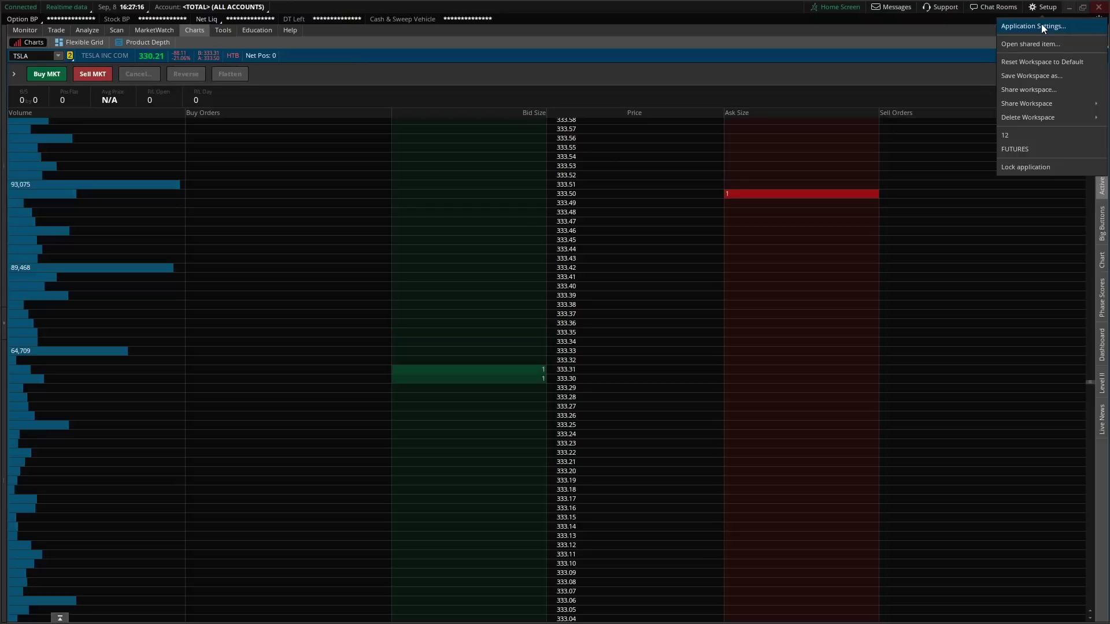
{"action": "left_click", "coordinate": [1042, 26]}
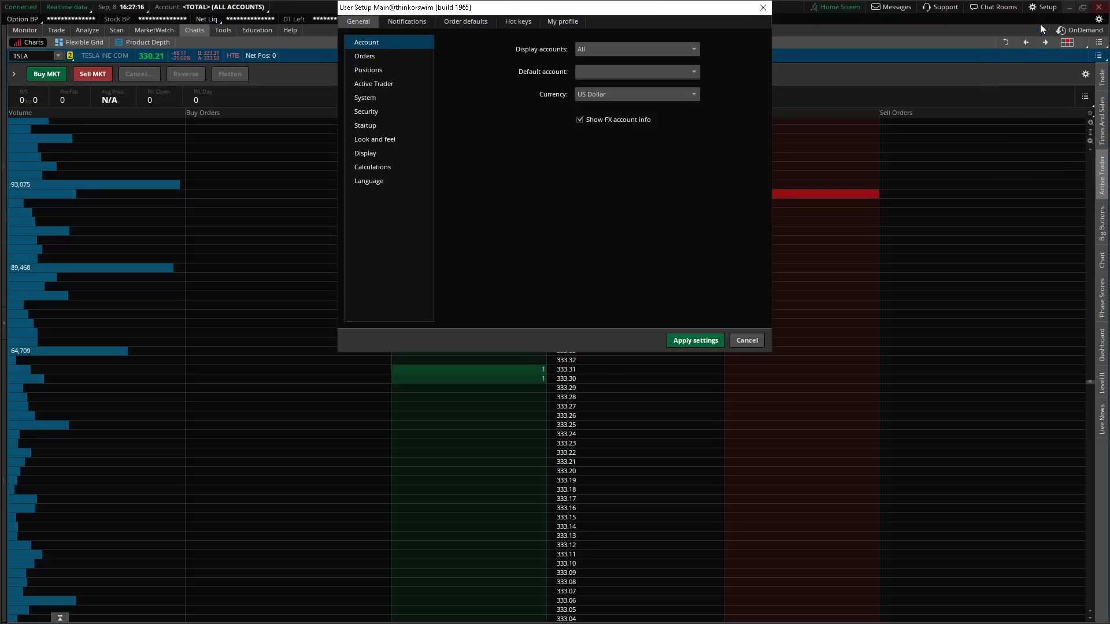
{"action": "left_click", "coordinate": [369, 99]}
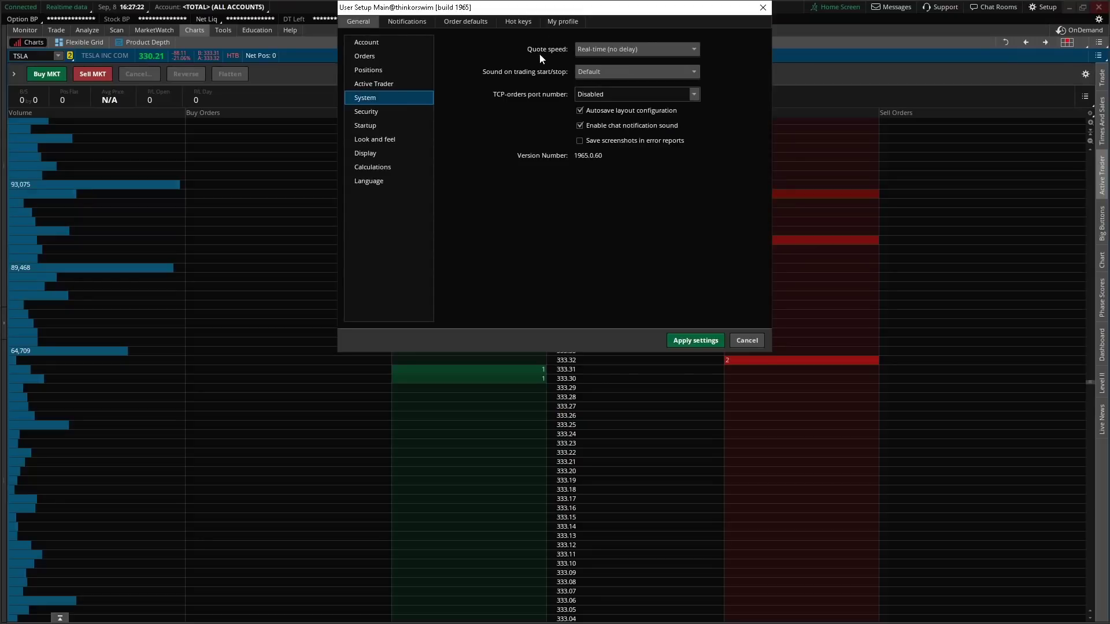
{"action": "left_click", "coordinate": [655, 52]}
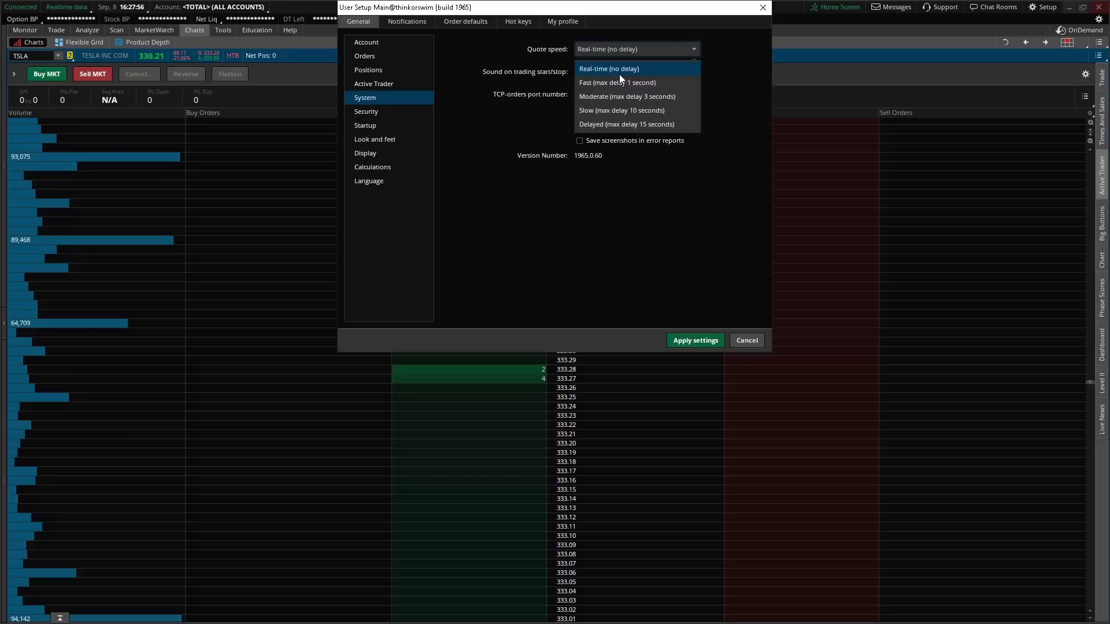
{"action": "left_click", "coordinate": [619, 74]}
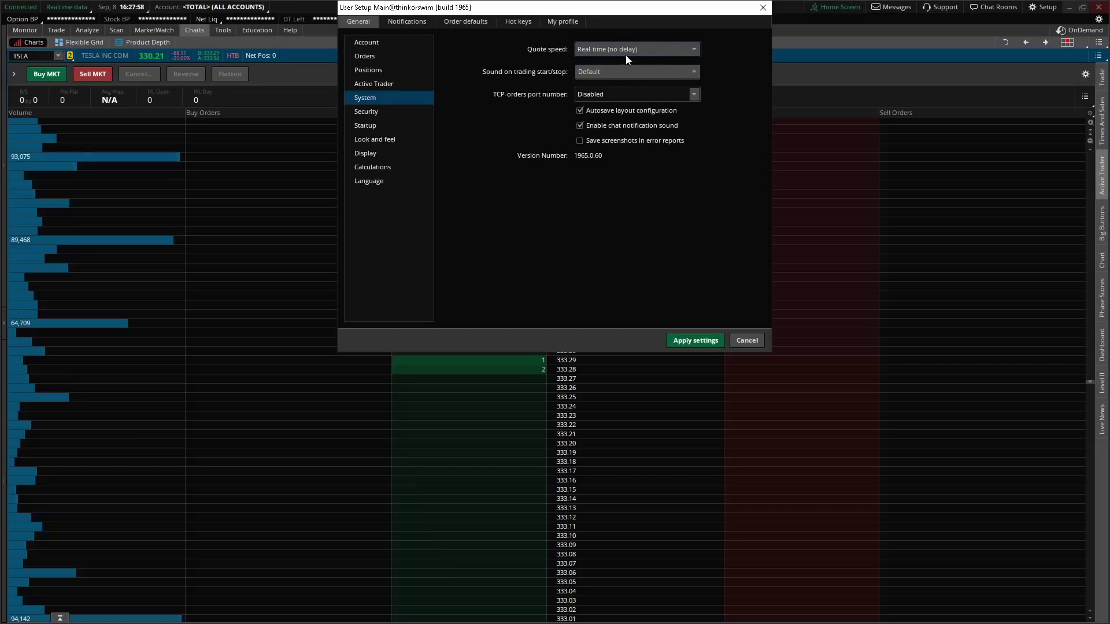
Step: Set the Active Trader order submission rate limit to 0 ms and apply the settings
{"action": "left_click", "coordinate": [367, 85]}
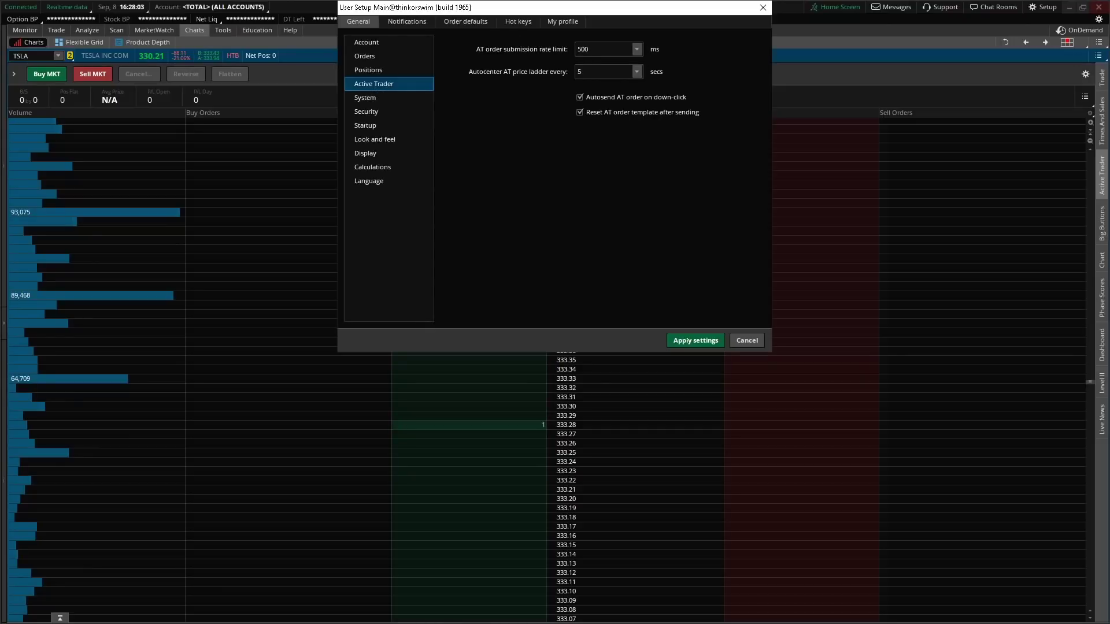
{"action": "left_click", "coordinate": [636, 50]}
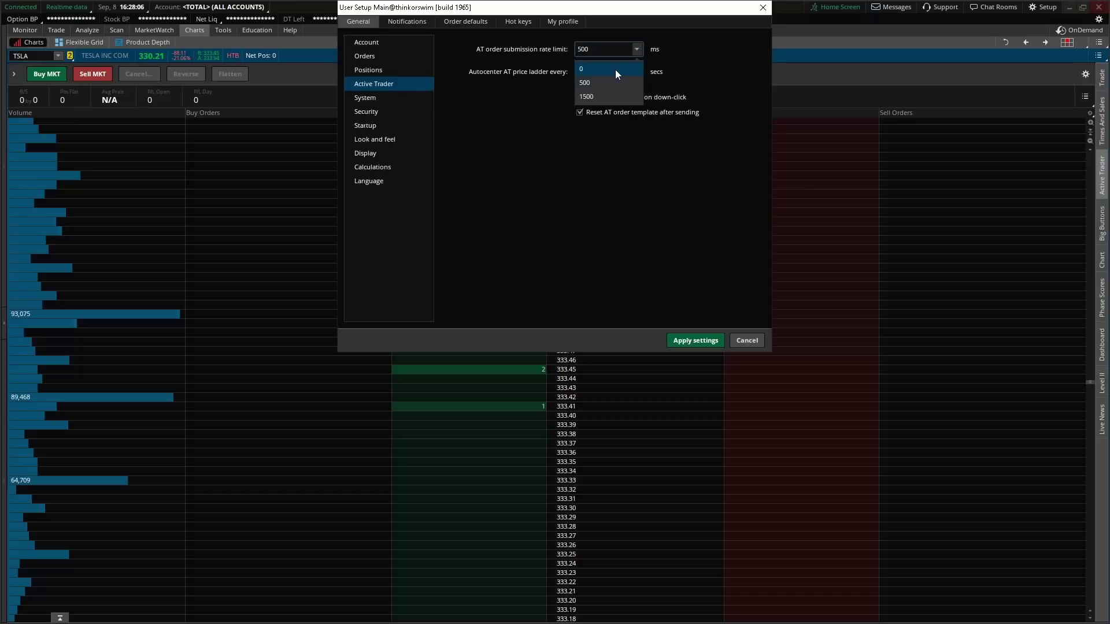
{"action": "left_click", "coordinate": [615, 69]}
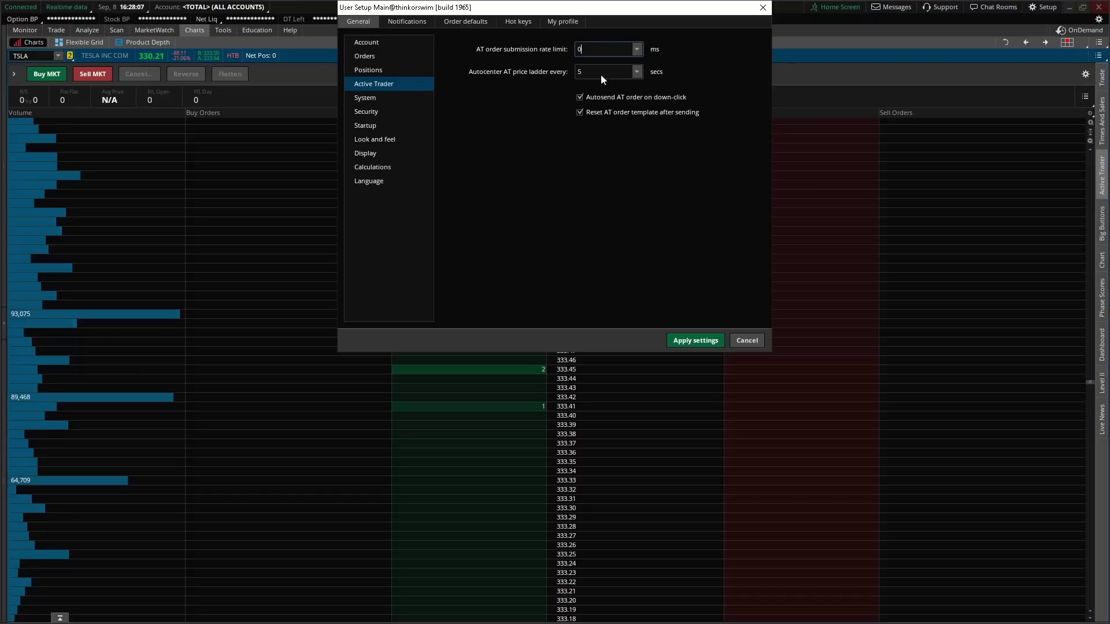
{"action": "left_click", "coordinate": [639, 50]}
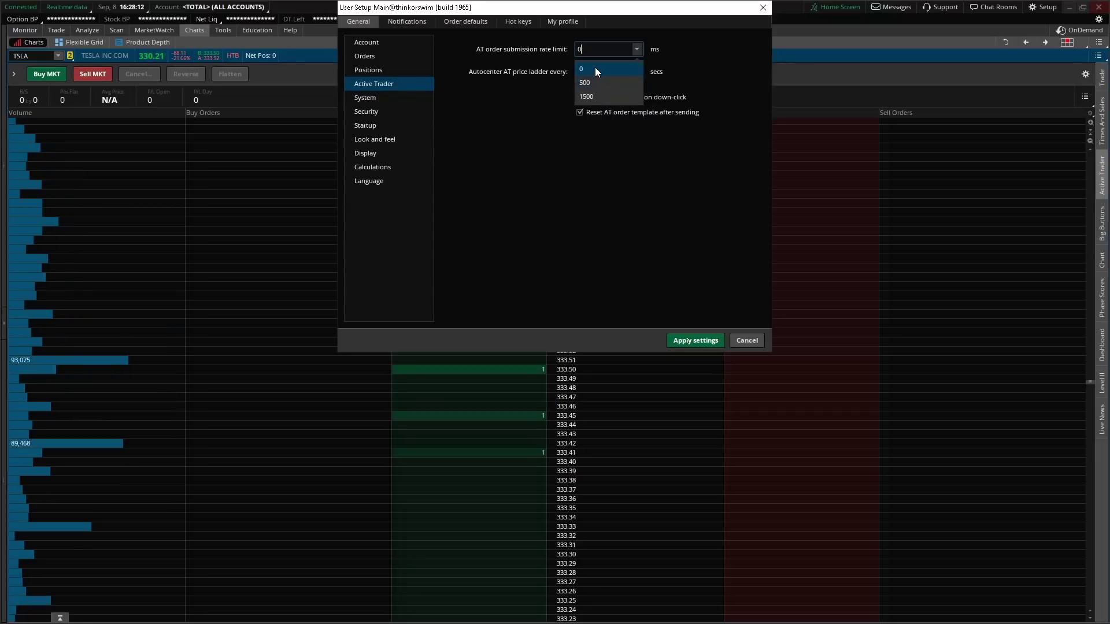
{"action": "left_click", "coordinate": [595, 69]}
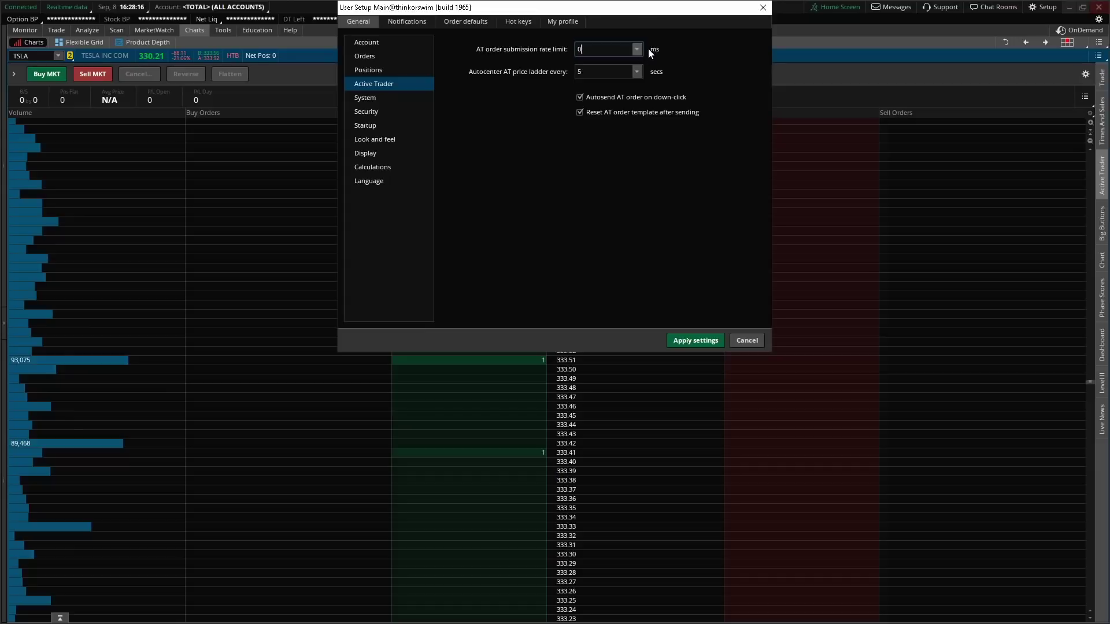
{"action": "left_click", "coordinate": [694, 339]}
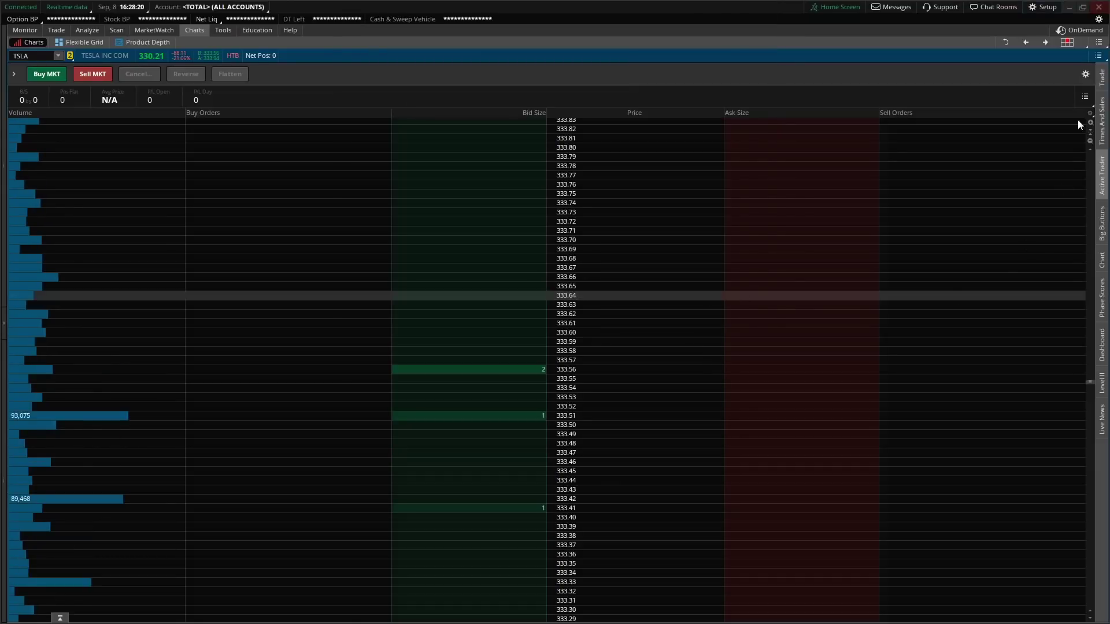
Step: Run garbage collection from the system memory statistics page and return to the TSLA Active Trader ladder
{"action": "left_click", "coordinate": [283, 31]}
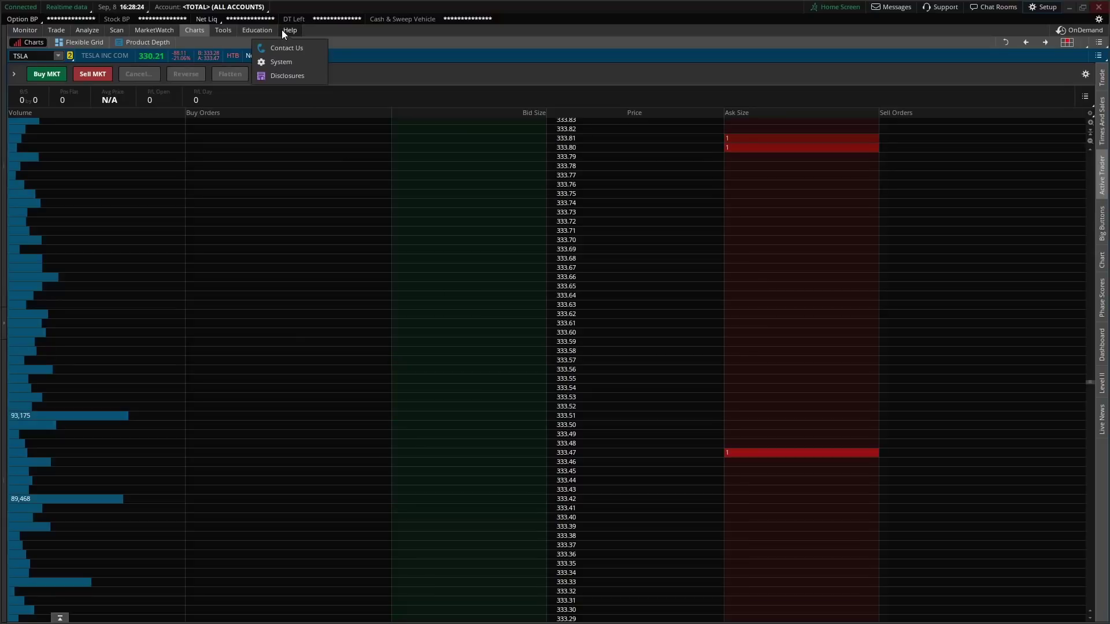
{"action": "left_click", "coordinate": [287, 29]}
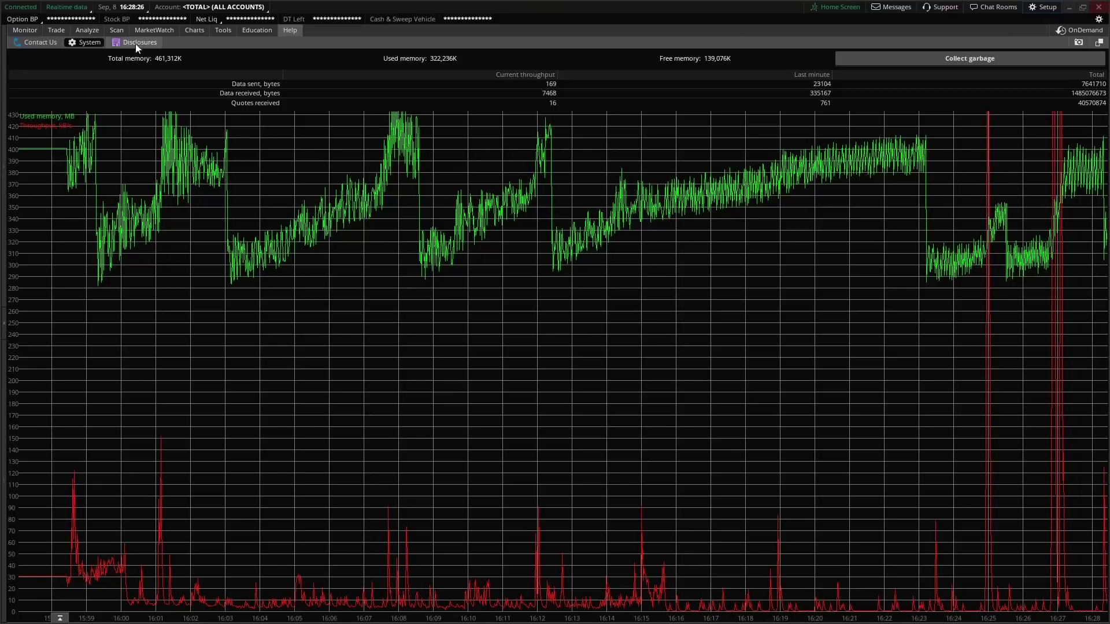
{"action": "left_click", "coordinate": [88, 43]}
{"action": "left_click", "coordinate": [83, 72]}
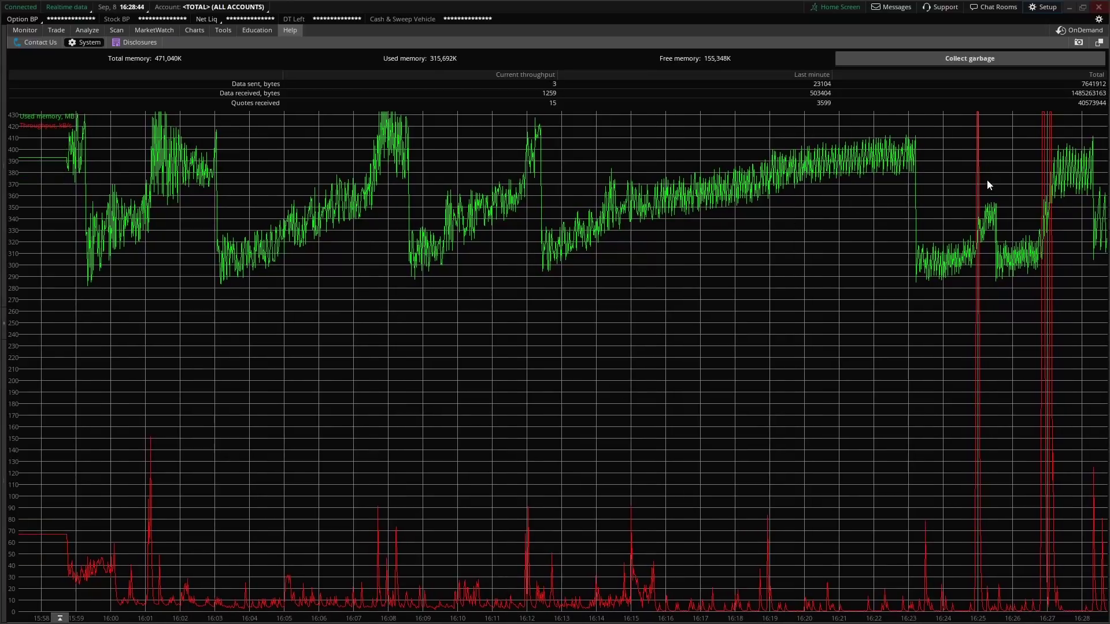
{"action": "left_click", "coordinate": [960, 57]}
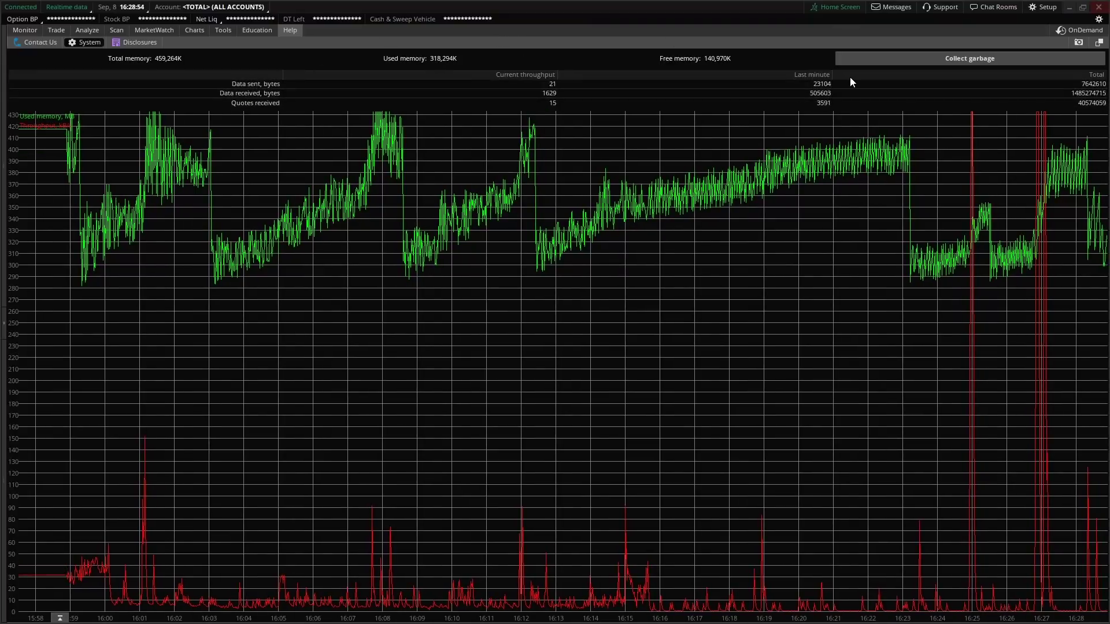
{"action": "left_click", "coordinate": [970, 56]}
{"action": "left_click", "coordinate": [970, 55]}
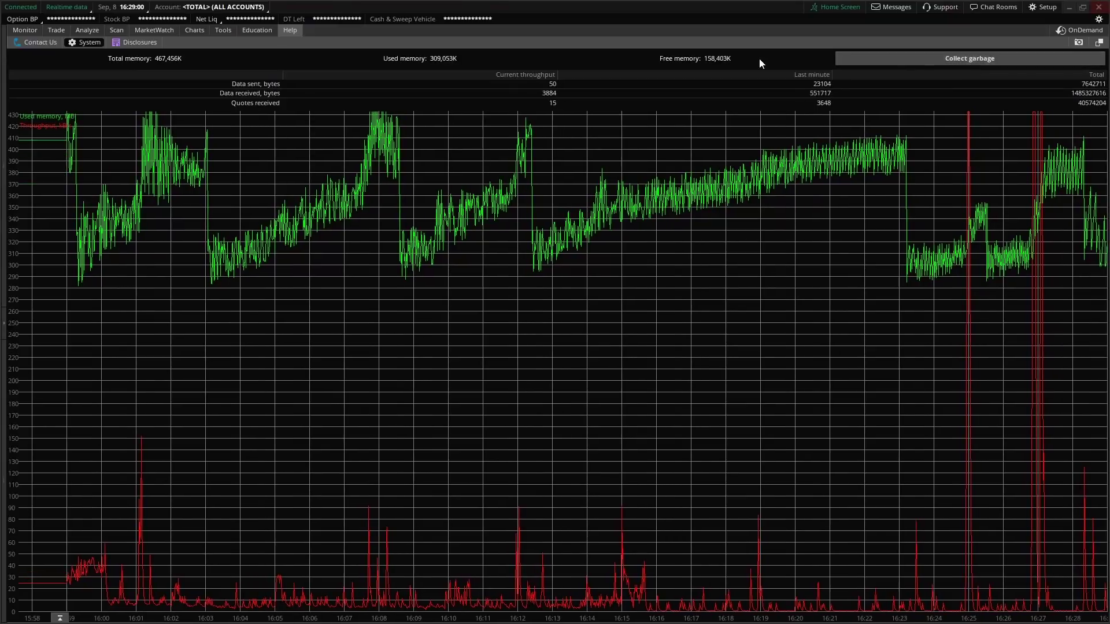
{"action": "left_click", "coordinate": [1003, 61]}
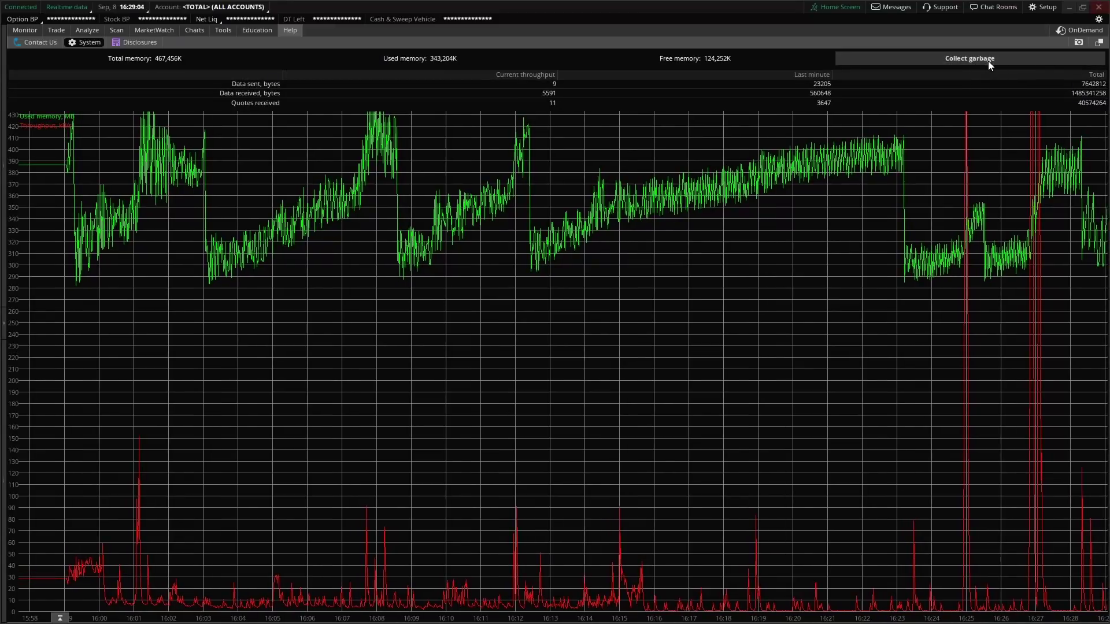
{"action": "left_click", "coordinate": [199, 31]}
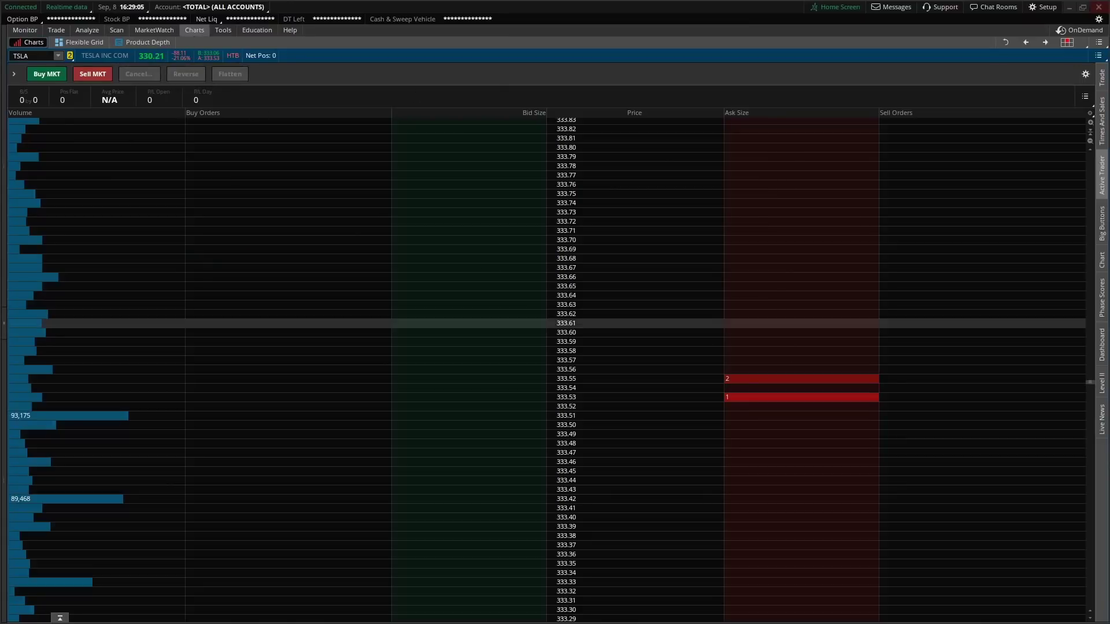